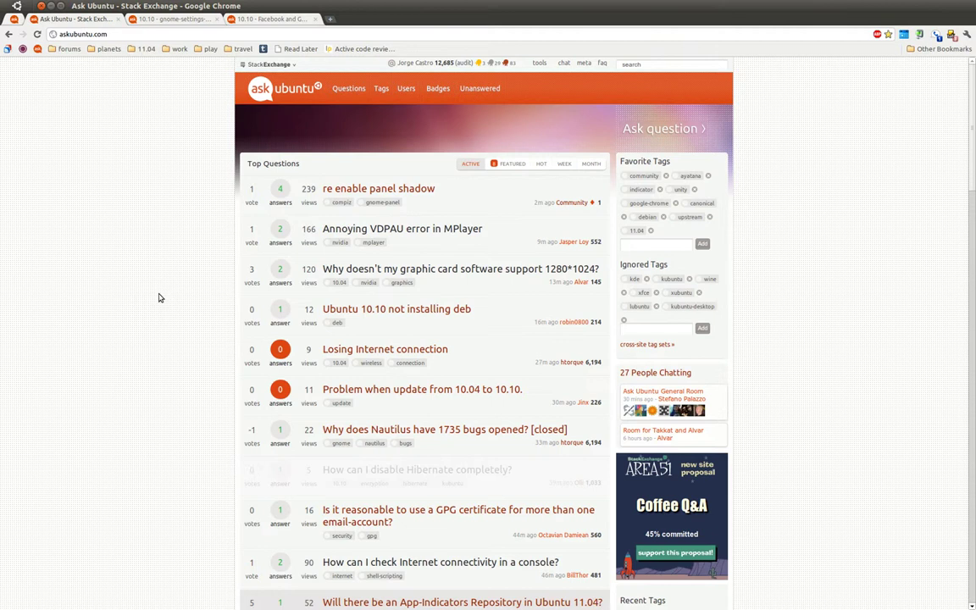
- Look through the top questions list and open the form for asking a new question
scroll(213, 388, down, 7)
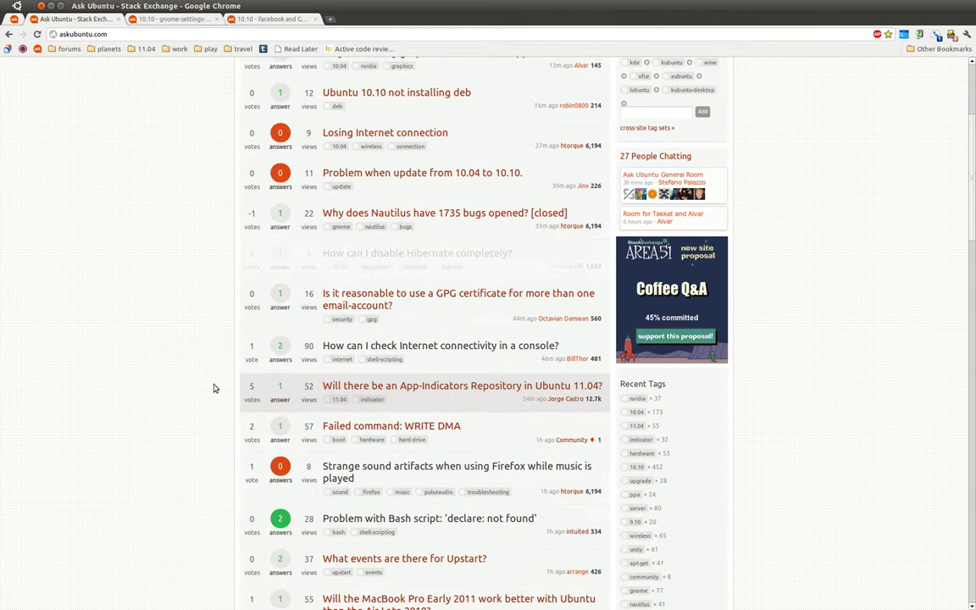
scroll(214, 386, up, 4)
scroll(213, 386, up, 3)
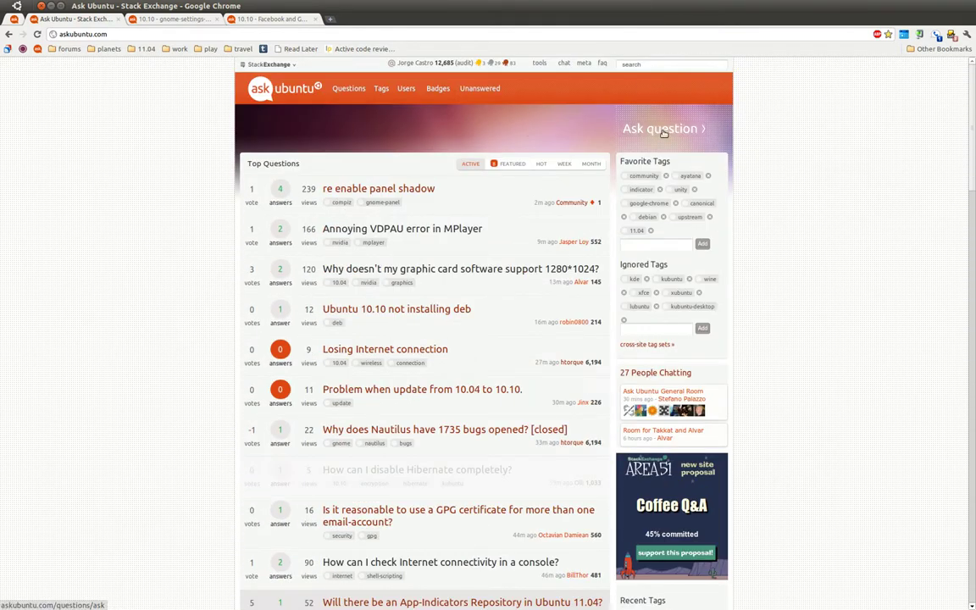
click(661, 129)
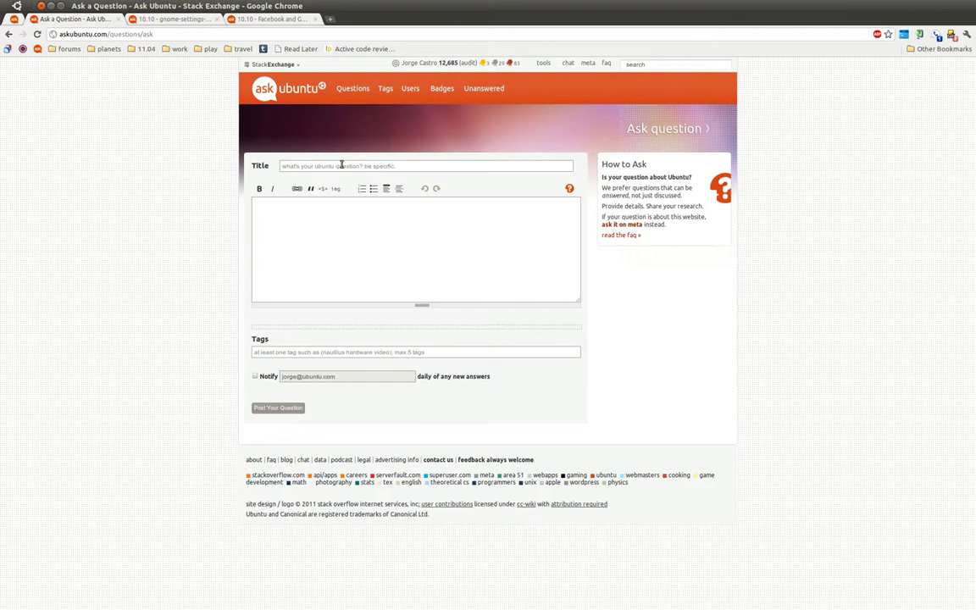
- Enter "Boxee remote not working in Ubuntu 10.10" as the question title
click(452, 167)
text(How)
key(BackSpace)
key(BackSpace)
key(BackSpace)
key(BackSpace)
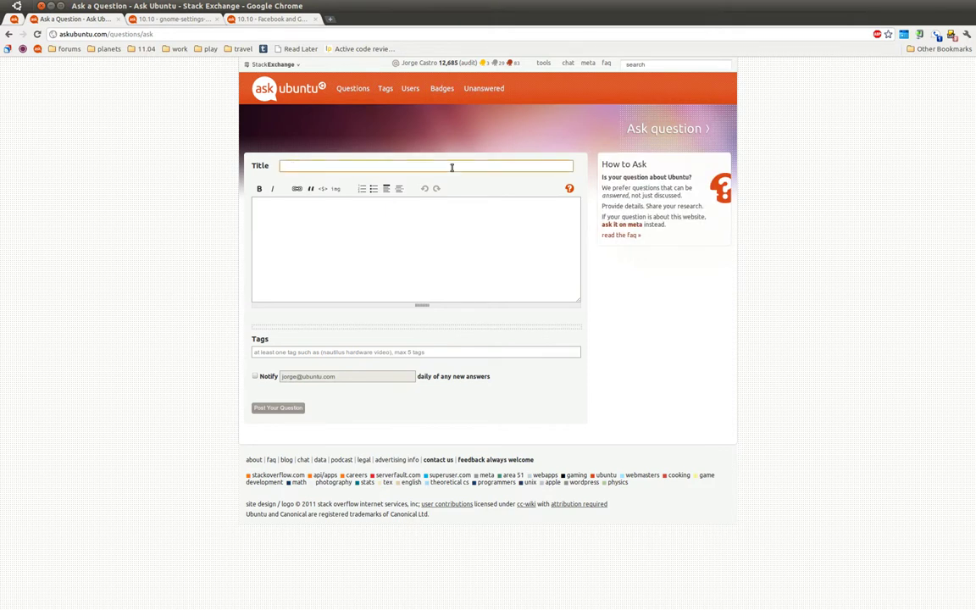
text(Boxee remote not working in Ubuntu 10.10)
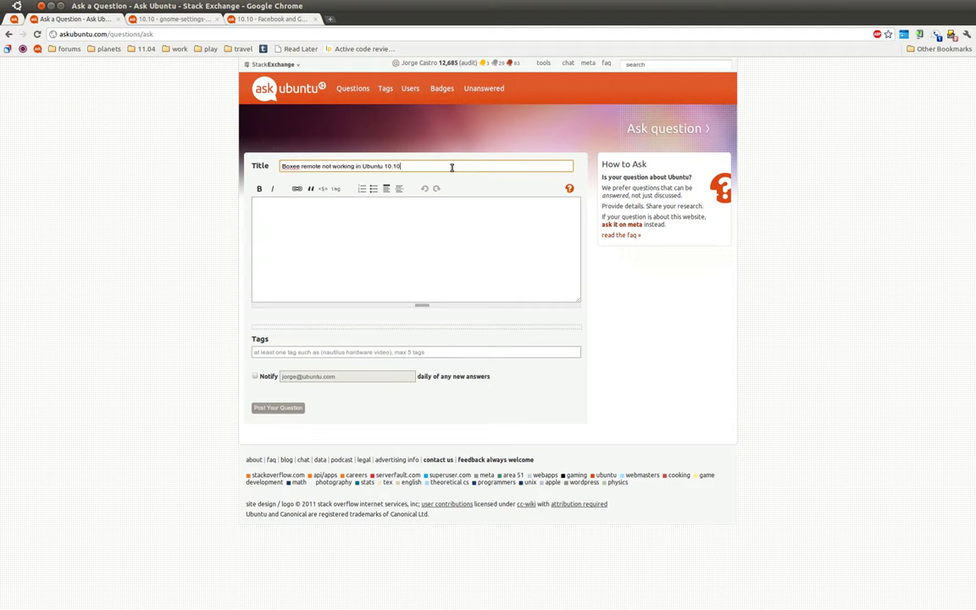
- Write "How to get it working?" as the question body
click(364, 229)
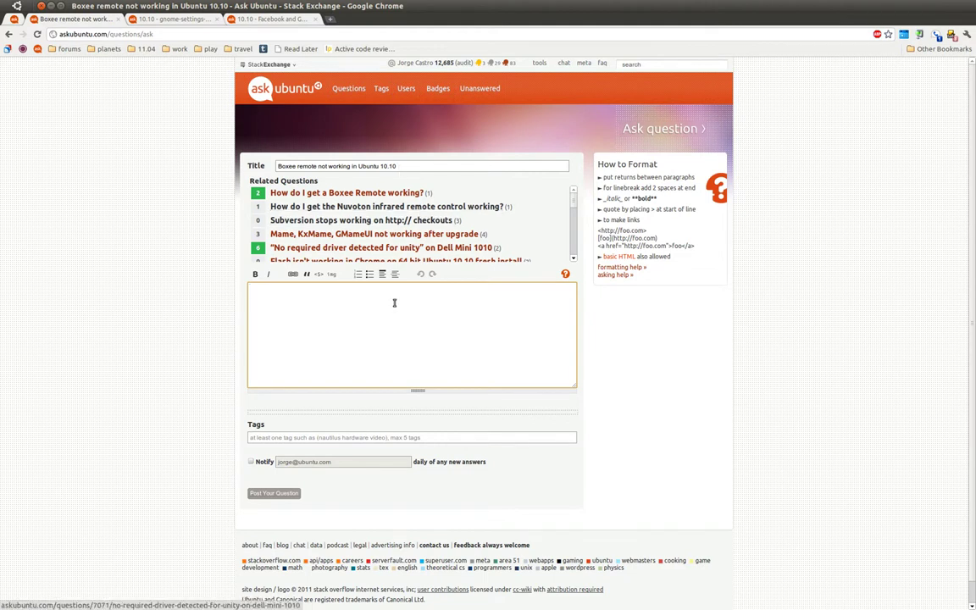
text(H)
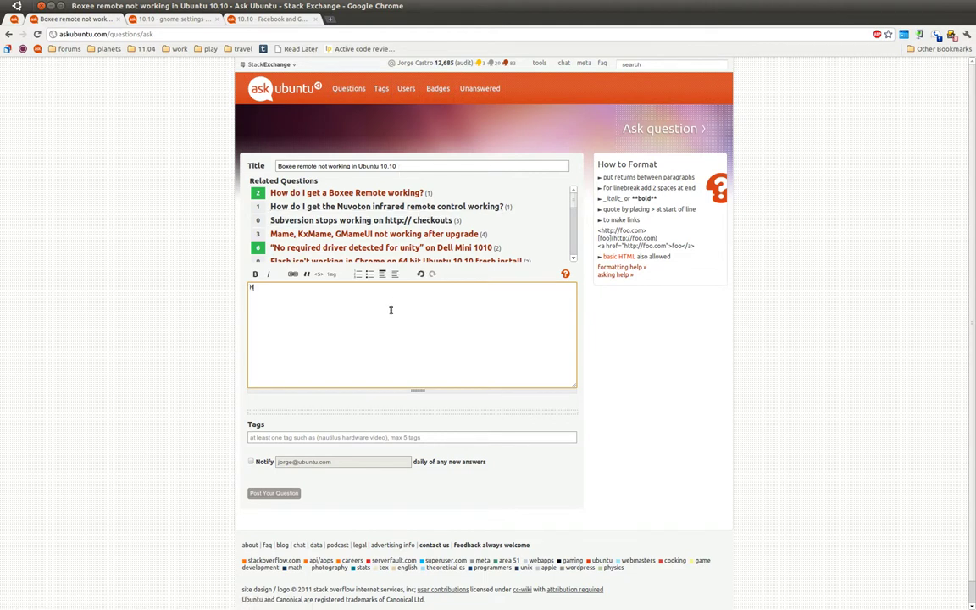
text(ow to get it working?)
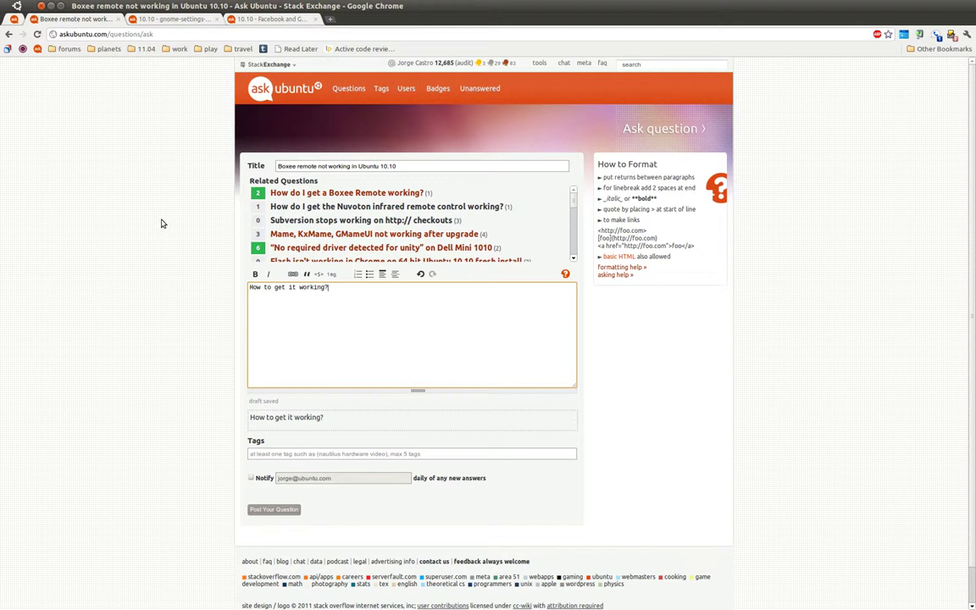
- Remove the Ubuntu version wording from the question title, shortening it to "Boxee remote not working"
click(357, 166)
key(BackSpace)
key(BackSpace)
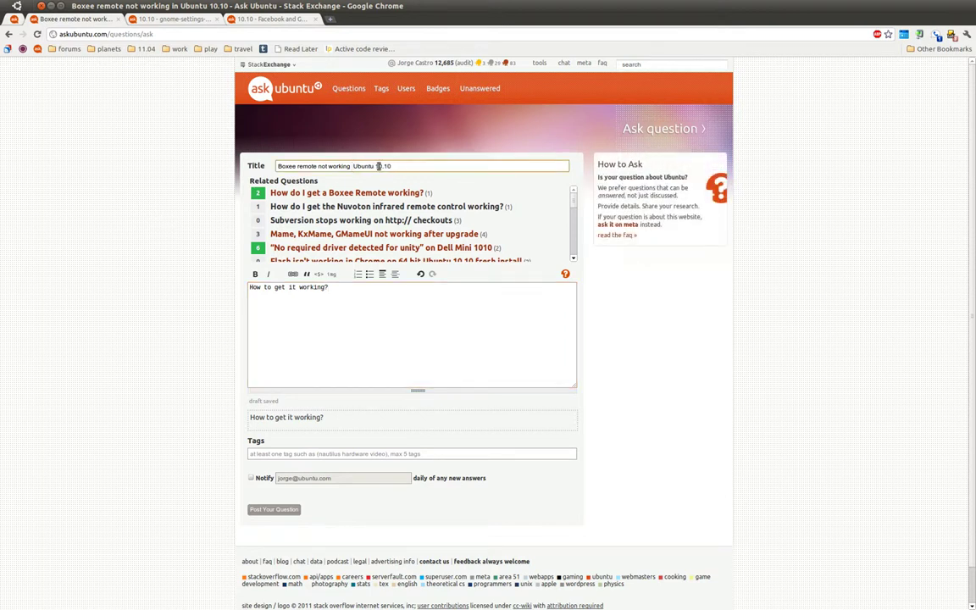
key(Delete)
key(Delete)
key(Delete)
key(Delete)
key(Delete)
key(Delete)
key(Delete)
key(Delete)
key(Delete)
key(Delete)
key(Delete)
key(Delete)
- Tag the question with 10.10, boxee and driver
click(349, 453)
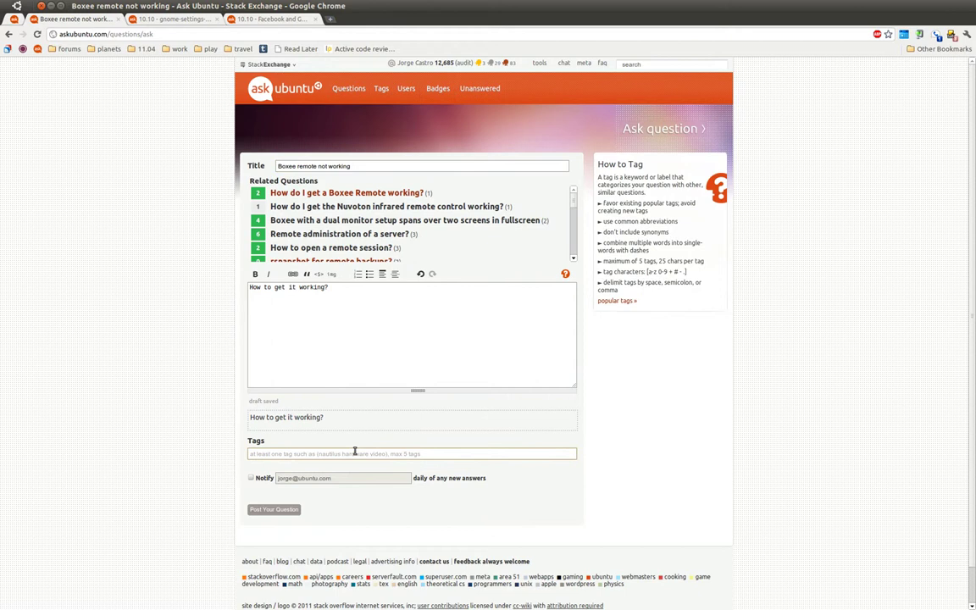
text(10.10 )
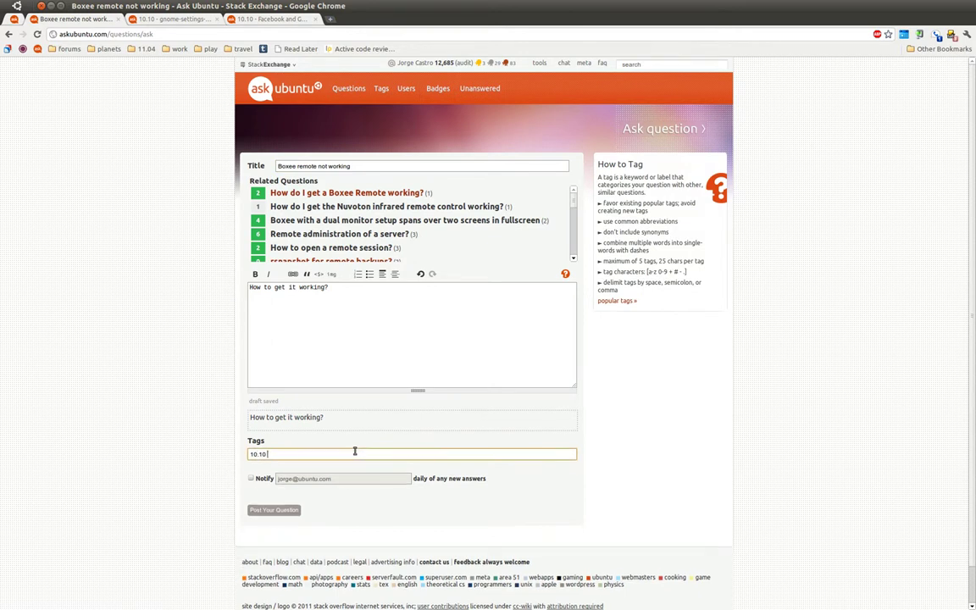
text(boxee )
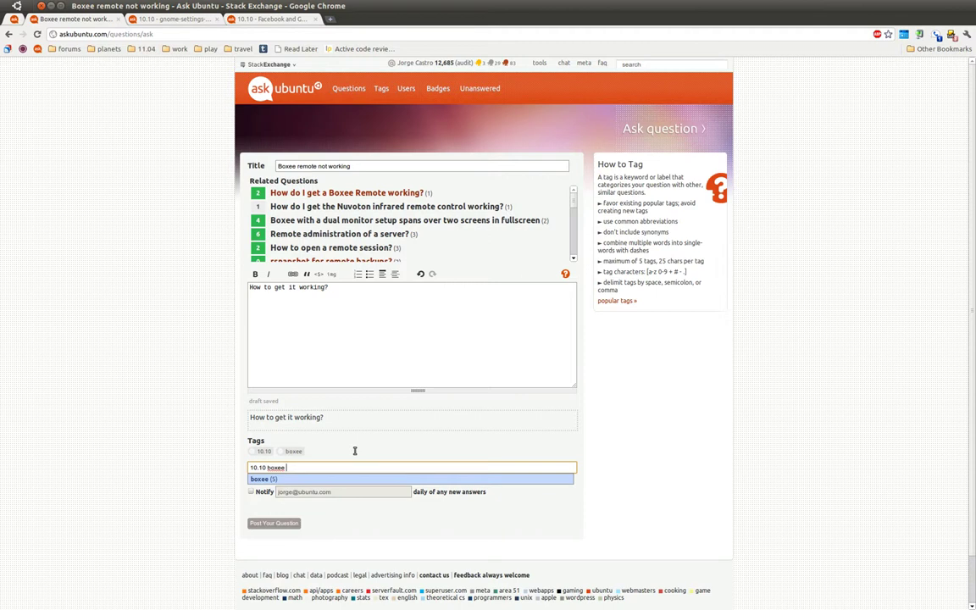
text(driver)
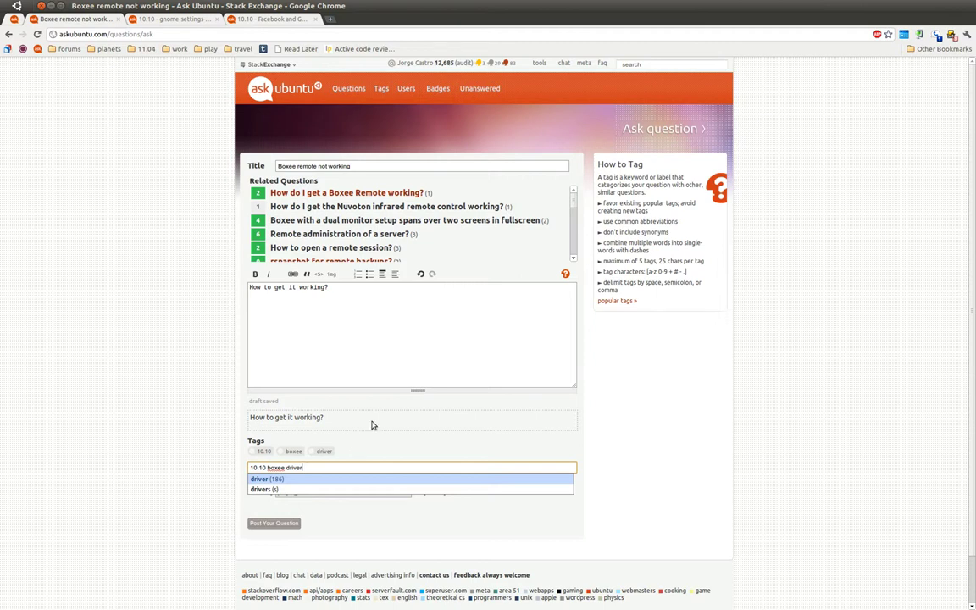
- Reword the question title to "How do I get my Boxee remote working?"
click(468, 165)
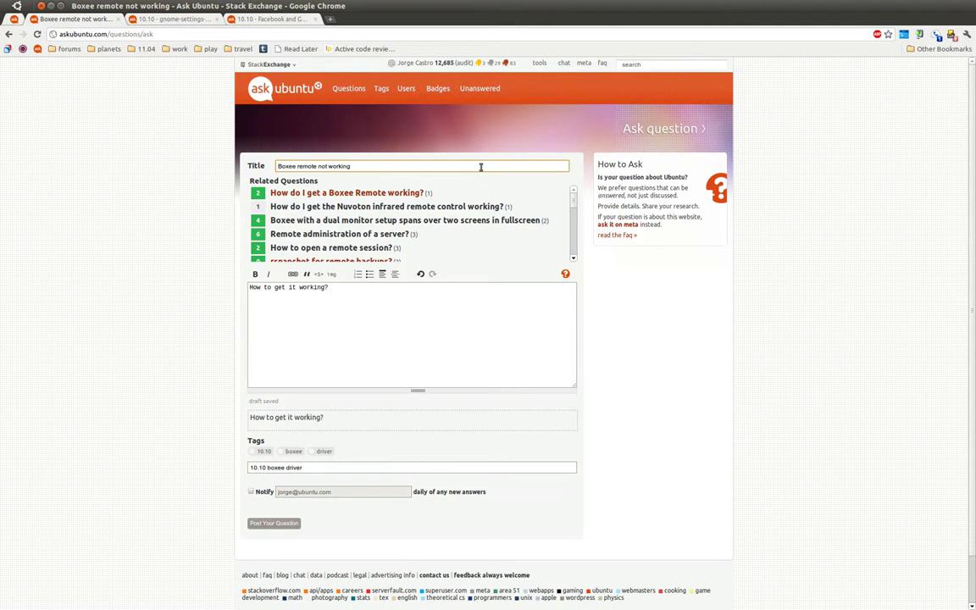
key(Home)
text(How do I get my)
key(End)
key(BackSpace)
key(BackSpace)
key(BackSpace)
key(BackSpace)
key(BackSpace)
key(BackSpace)
key(BackSpace)
key(BackSpace)
key(BackSpace)
key(BackSpace)
key(BackSpace)
text(working?)
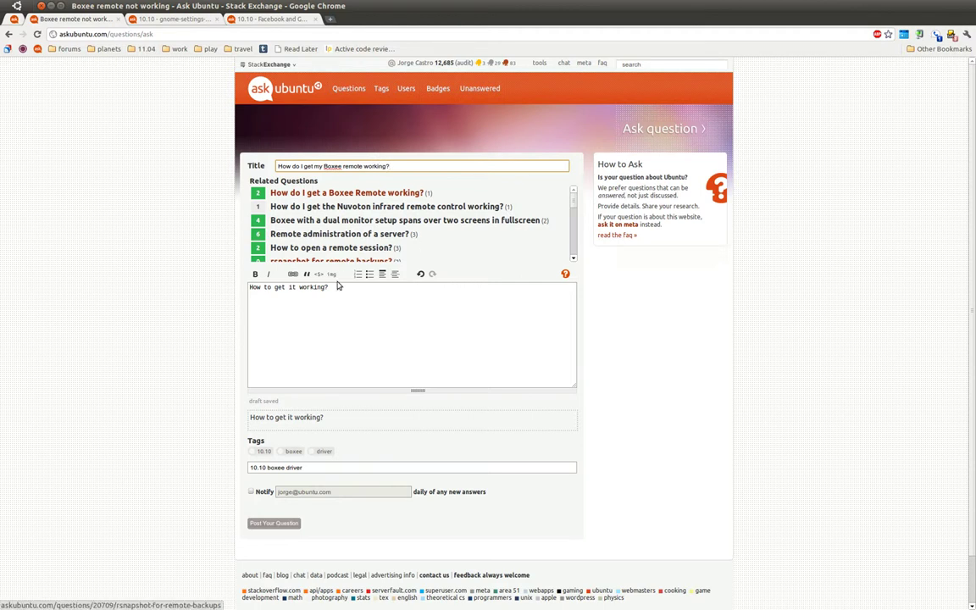
- Replace the question body with "I have a foobar 5000 desktop PC that I want to use. I bought a USB Boxee controller."
triple_click(337, 287)
key(BackSpace)
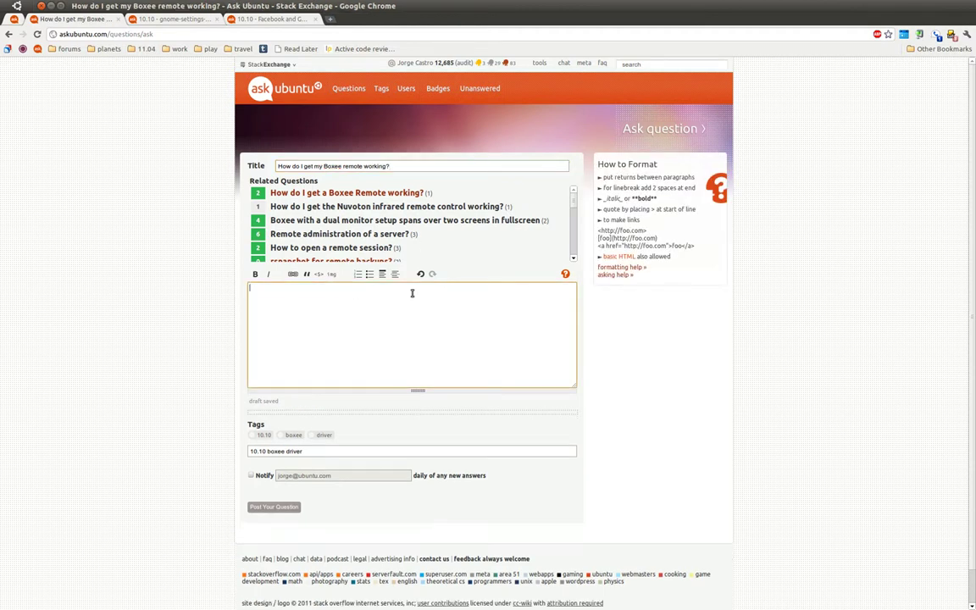
text(I have a fgo)
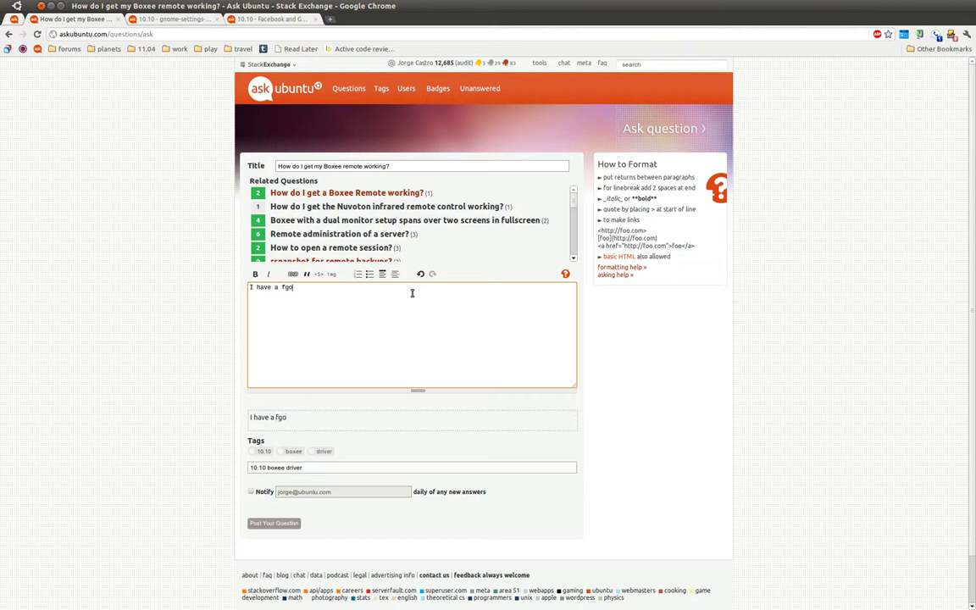
key(BackSpace)
key(BackSpace)
text(oobar 5000 desktop PC that I wan)
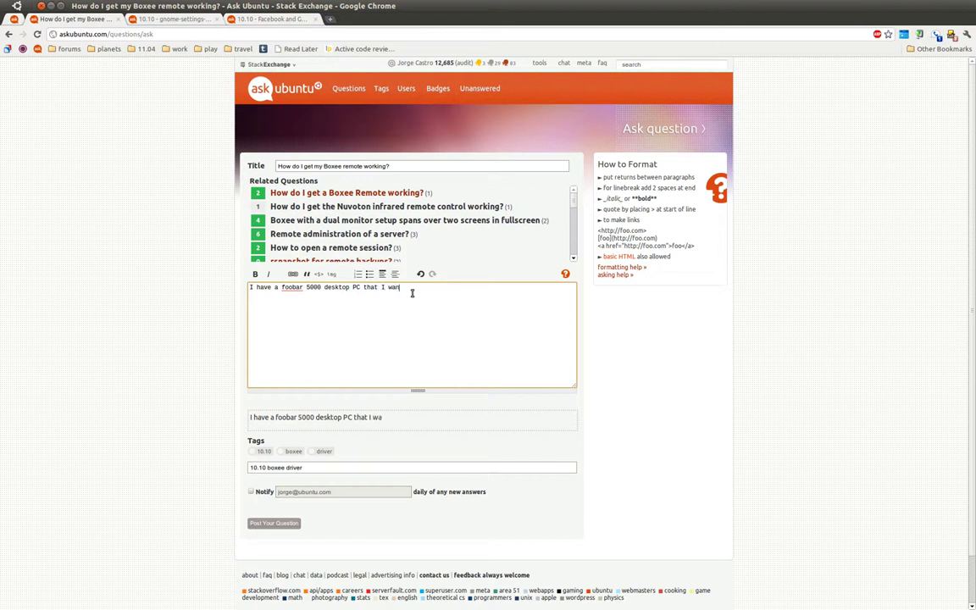
text(t to use. I bought a US)
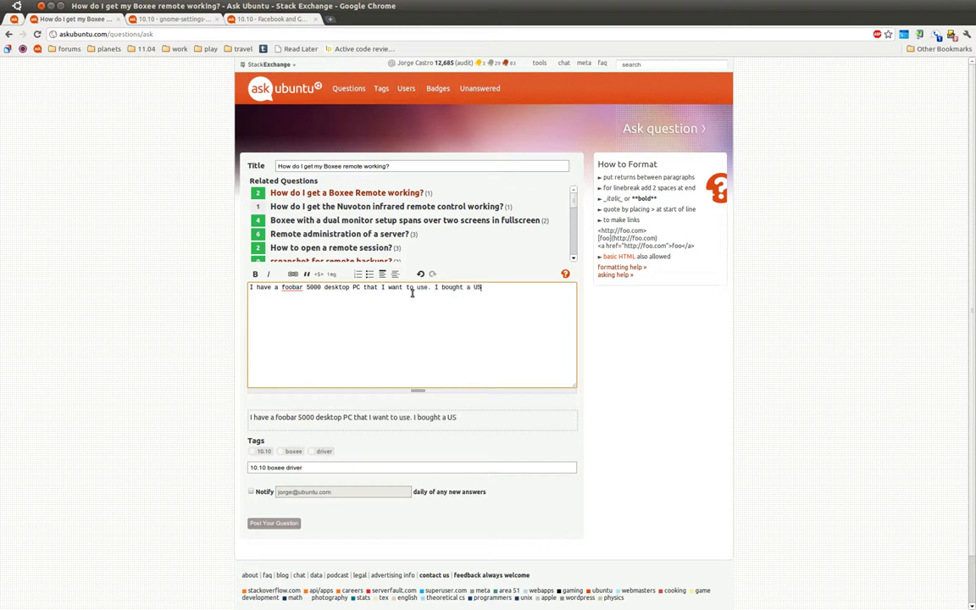
text(B Boxee controller.)
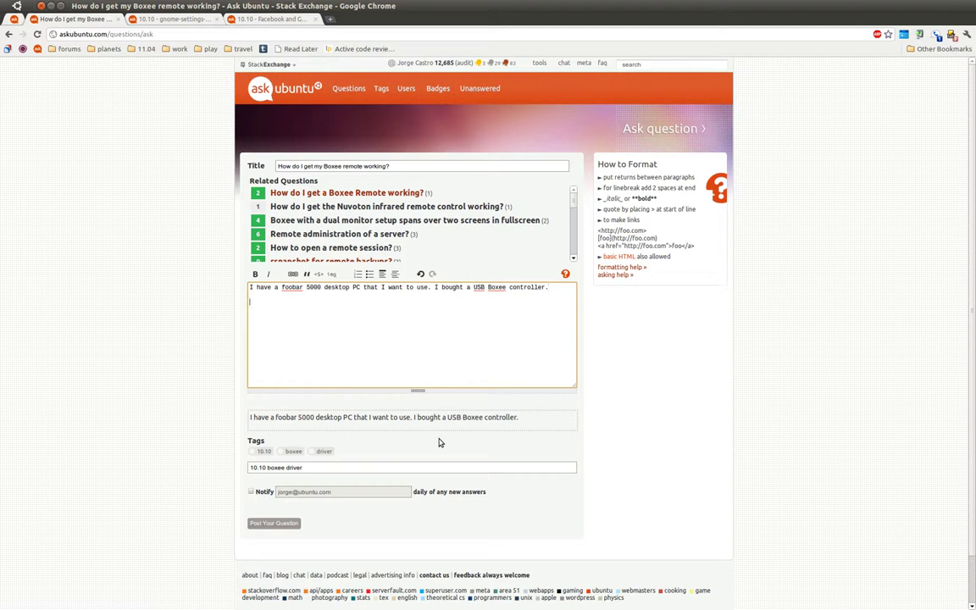
- Add "I've tried the following things:" with bullets "Plugging it in make the log say dfhv" and "I tried this solution that I found here."
key(Return)
key(Return)
text(I've tried)
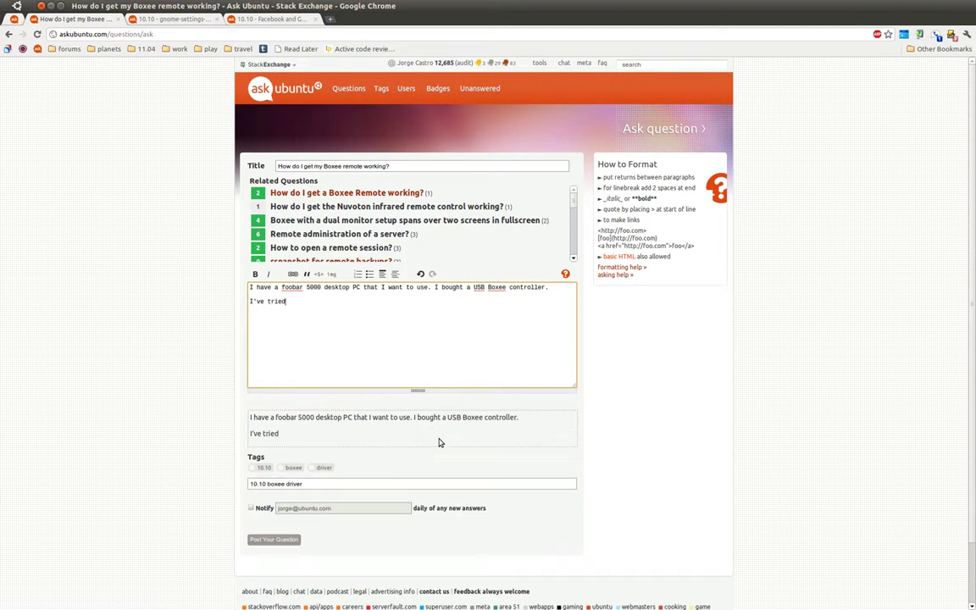
text( the following things:  -)
text( Plugging it i)
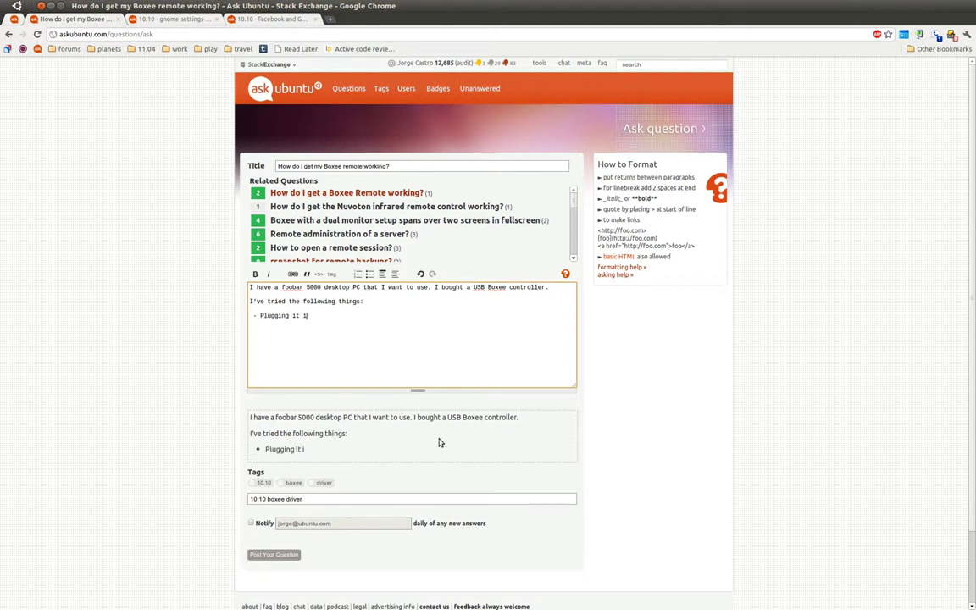
text(n make the log say dfhv)
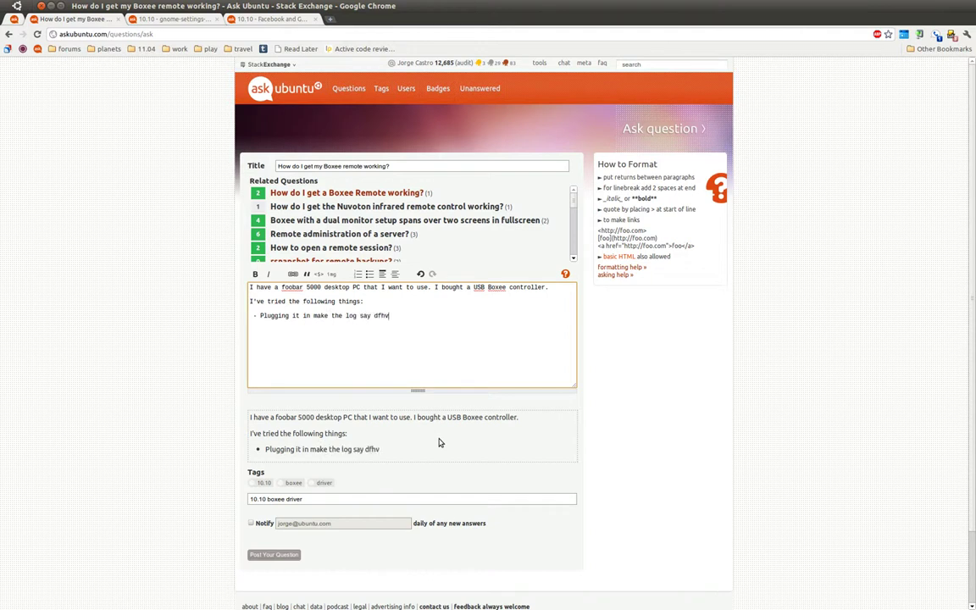
text( - I tried this sol)
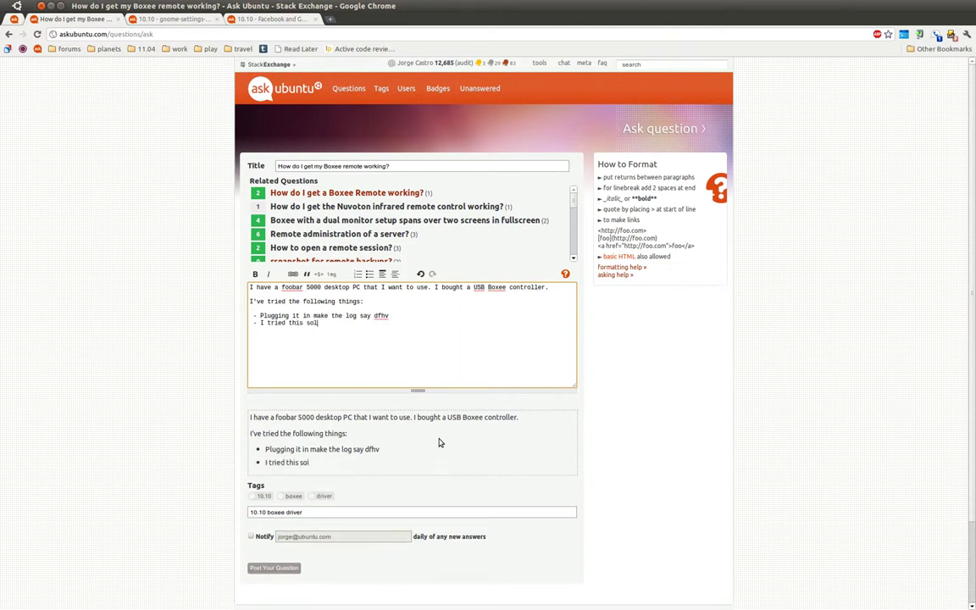
text(ution that I found here.)
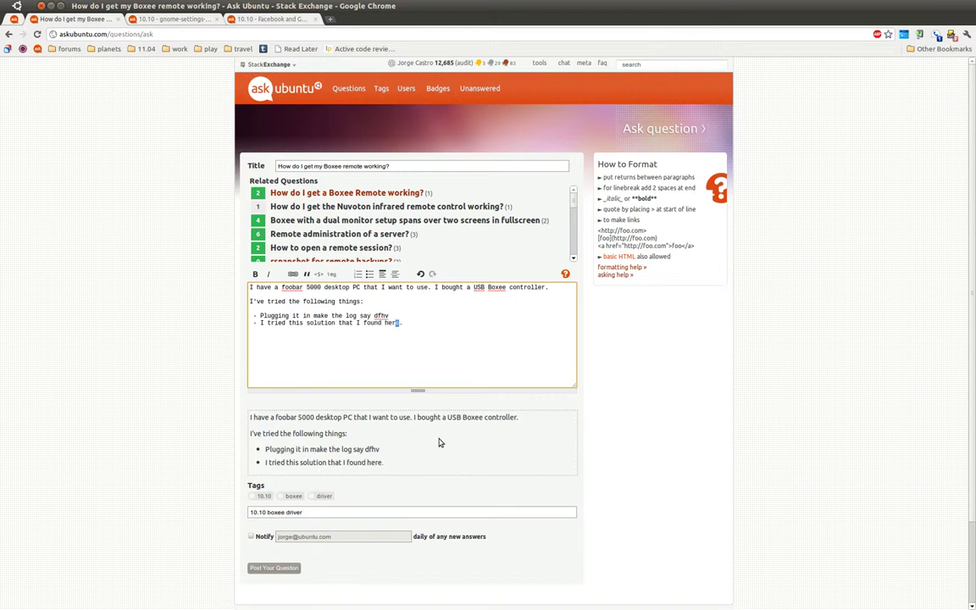
key(shift+Left)
key(shift+Left)
key(shift+Left)
key(ctrl+l)
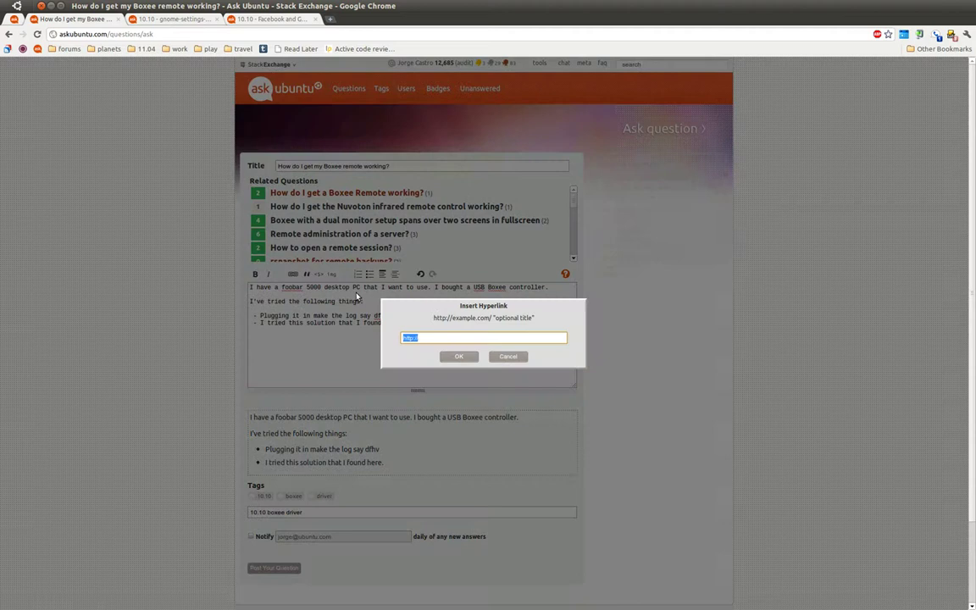
click(452, 339)
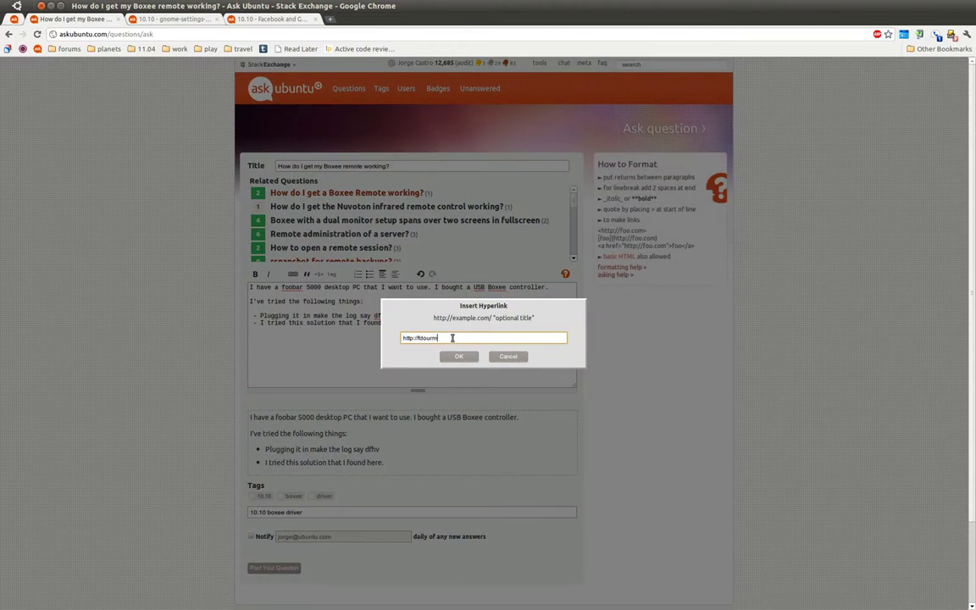
text(fdourm)
key(Return)
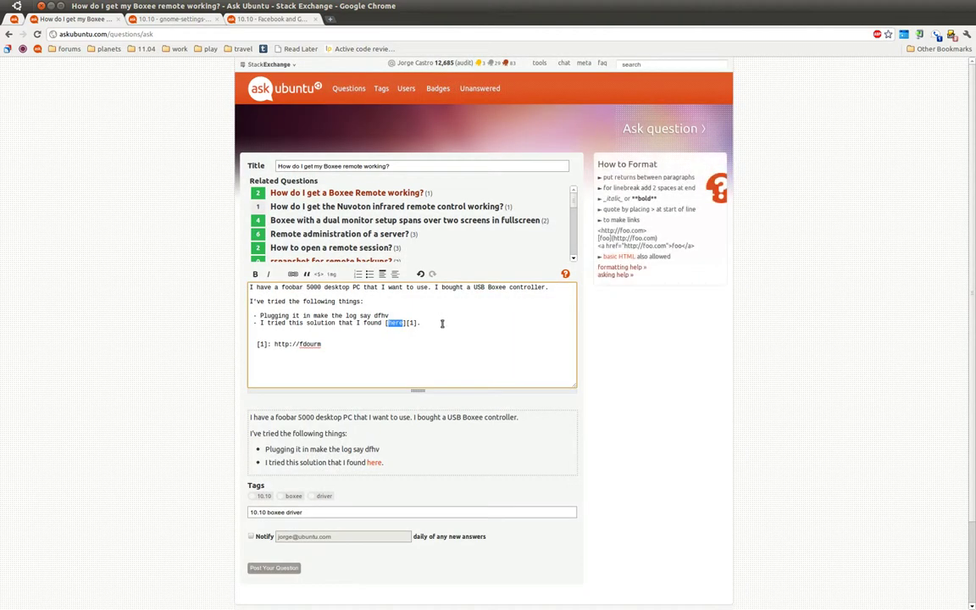
- Add a third bullet reading "Finally, I tried rebooting." below the linked one
key(Return)
text(- Fin)
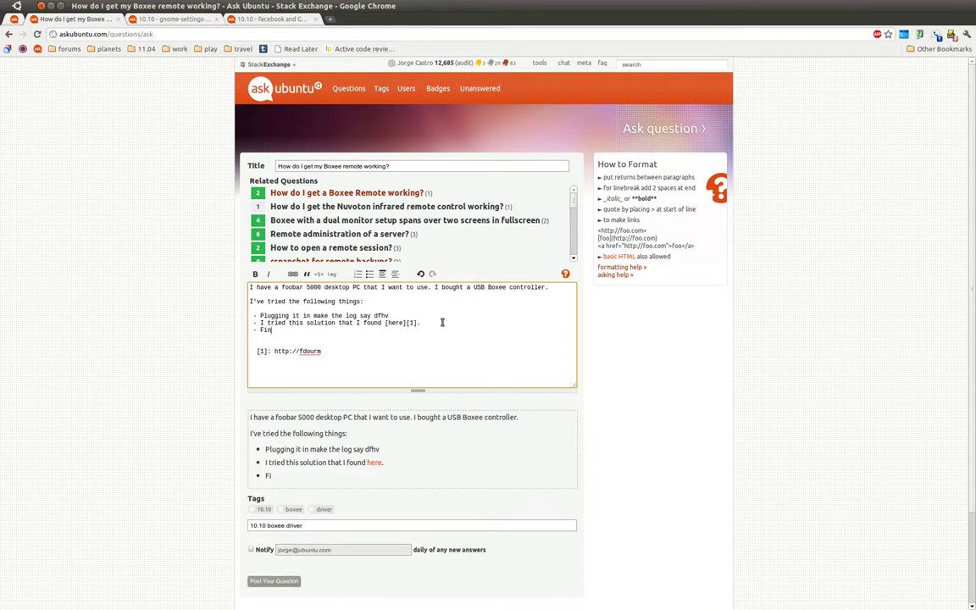
text(ally, I tried rebooting.)
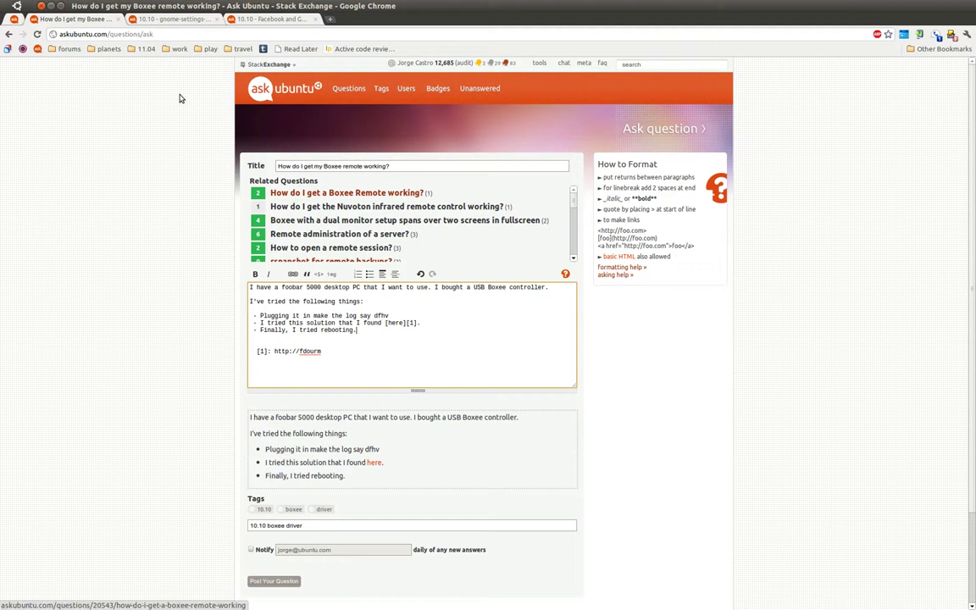
- Open the related question "How do I get a Boxee Remote working?" in a new tab and close the draft question's page
middle_click(305, 193)
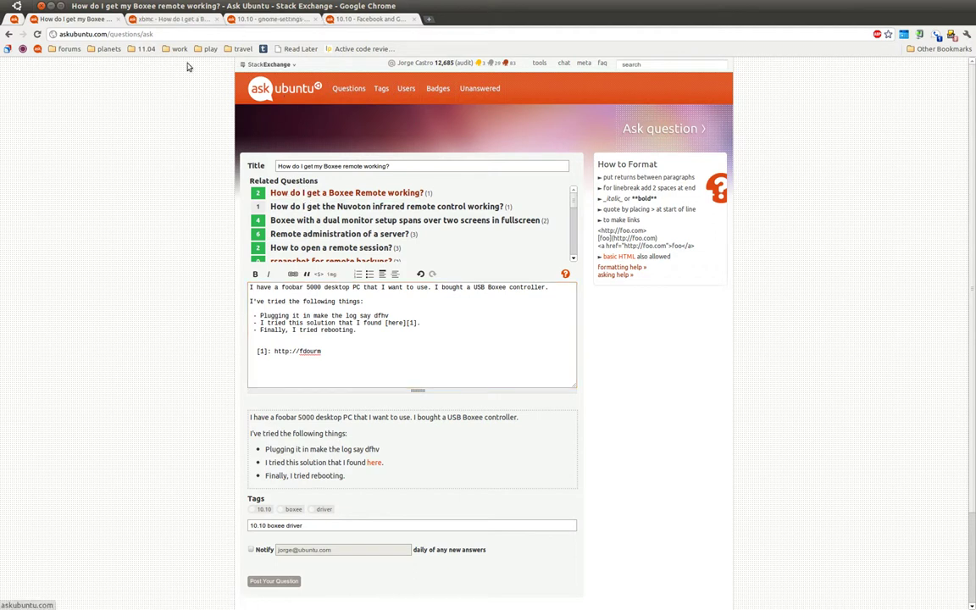
click(115, 19)
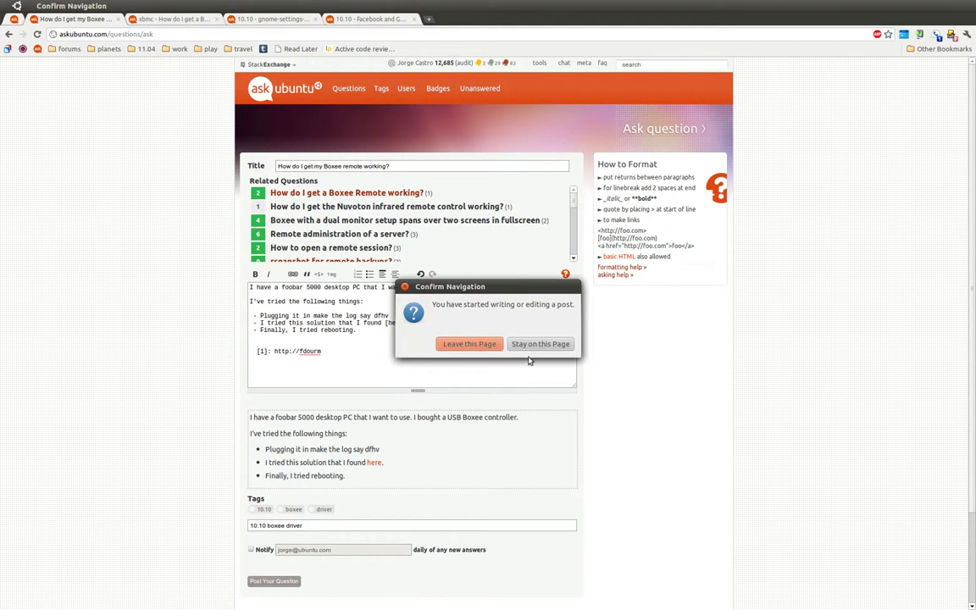
click(471, 345)
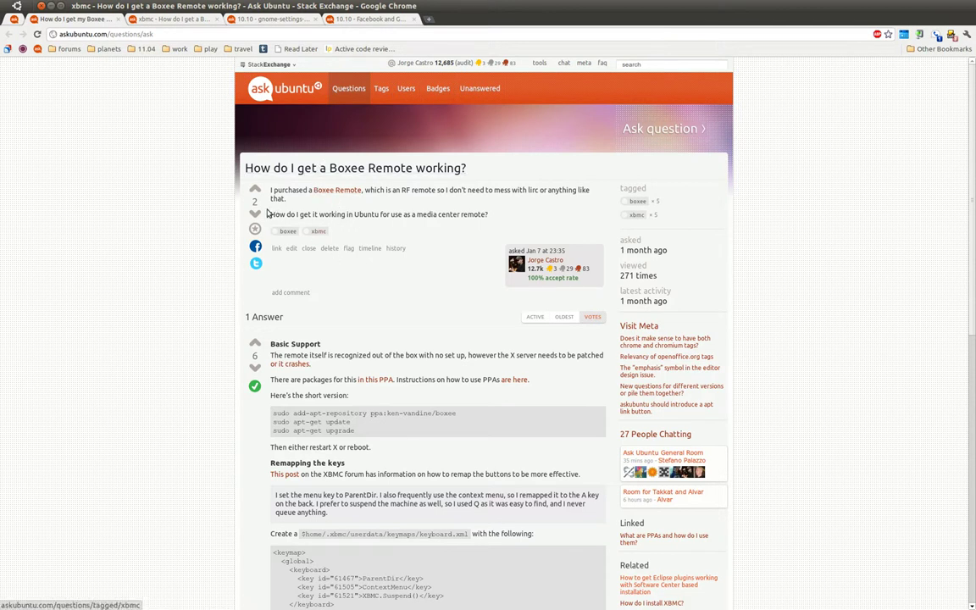
- Read through the Boxee remote question and its accepted answer, and open the answer's revision history
scroll(188, 244, down, 3)
scroll(190, 255, down, 1)
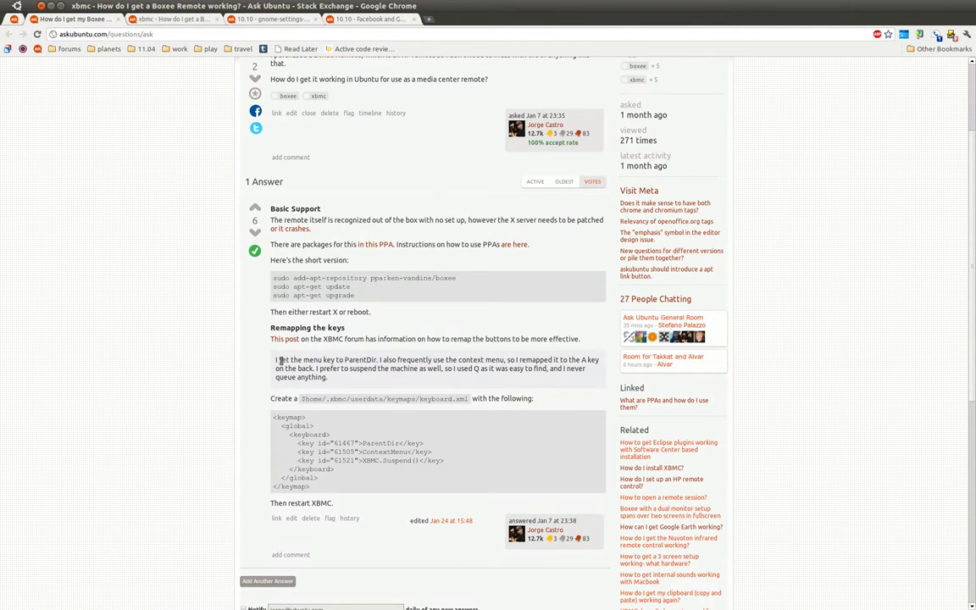
scroll(252, 325, up, 4)
scroll(305, 207, down, 4)
click(454, 520)
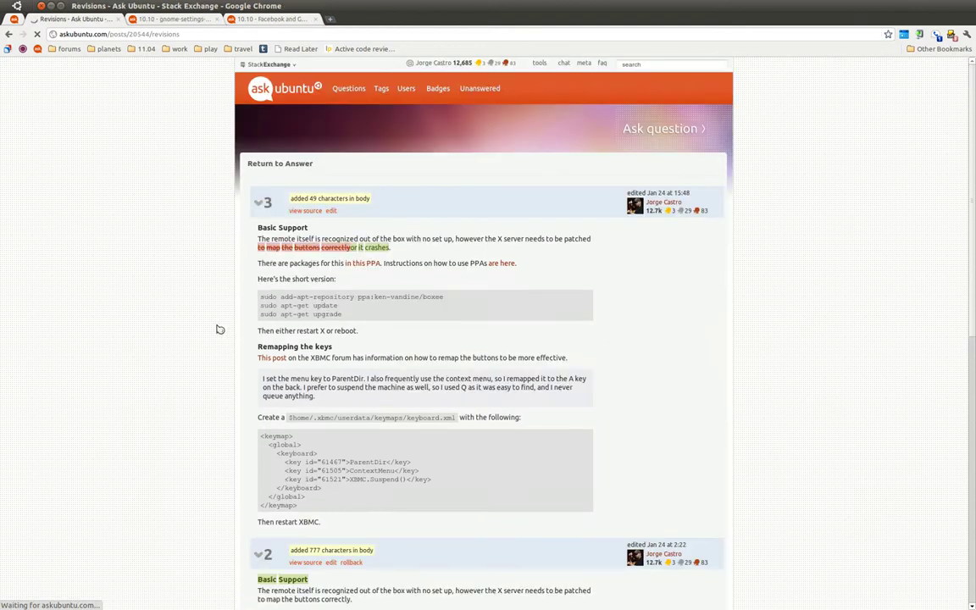
- Compare the three revisions of the Boxee remote answer in its history, and return to the answer on the question page
scroll(179, 294, down, 12)
scroll(164, 286, down, 4)
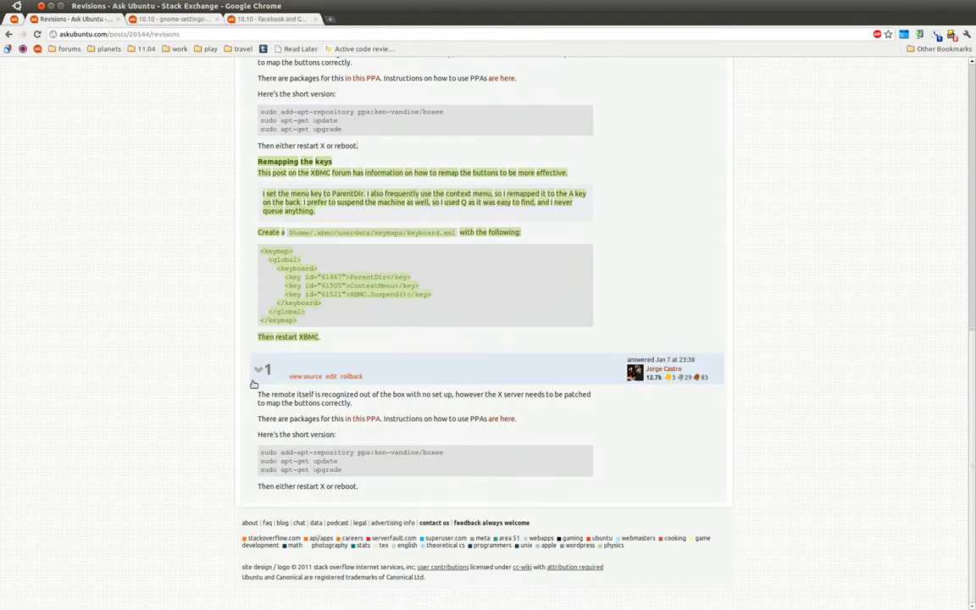
scroll(299, 217, up, 13)
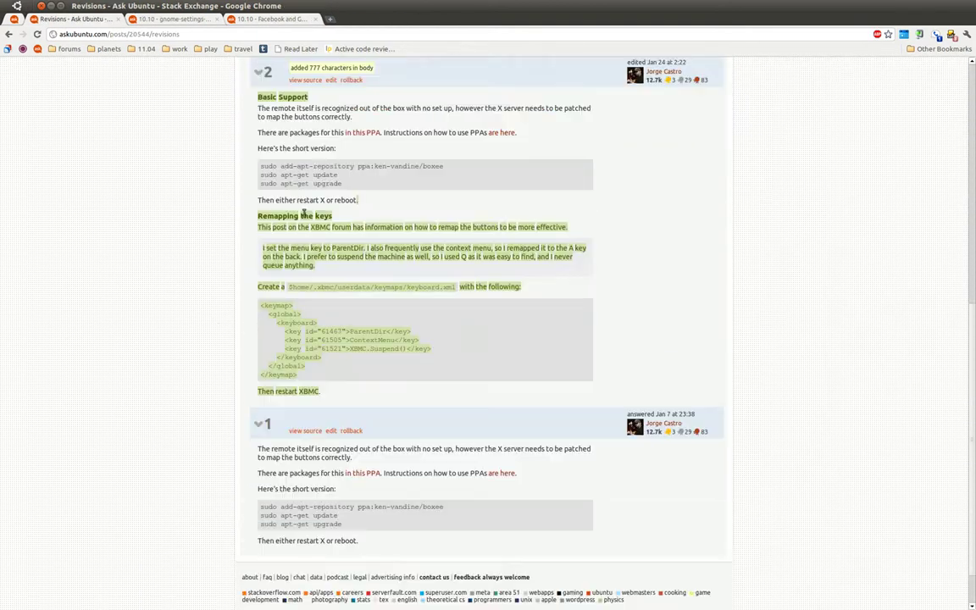
scroll(299, 216, up, 2)
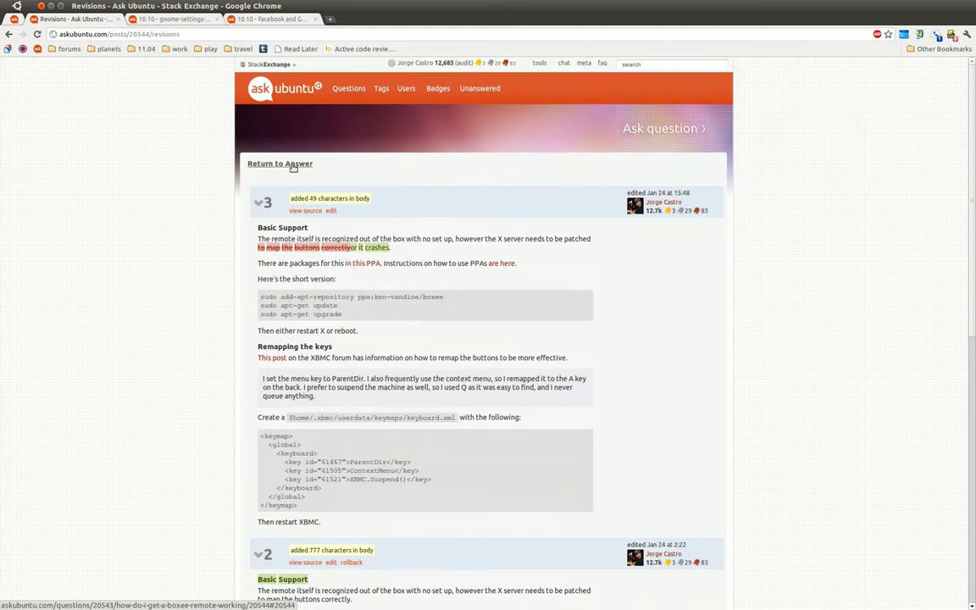
click(263, 164)
scroll(146, 246, up, 6)
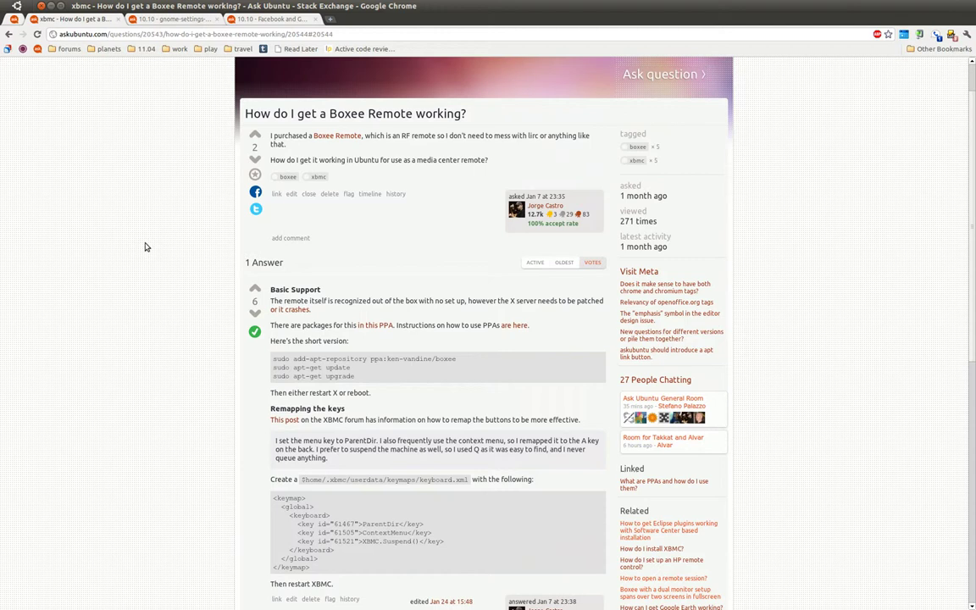
- Switch to the open gnome-settings-daemon themes question and read its updates, command outputs and attached desktop screenshot
key(ctrl+Tab)
scroll(170, 161, down, 5)
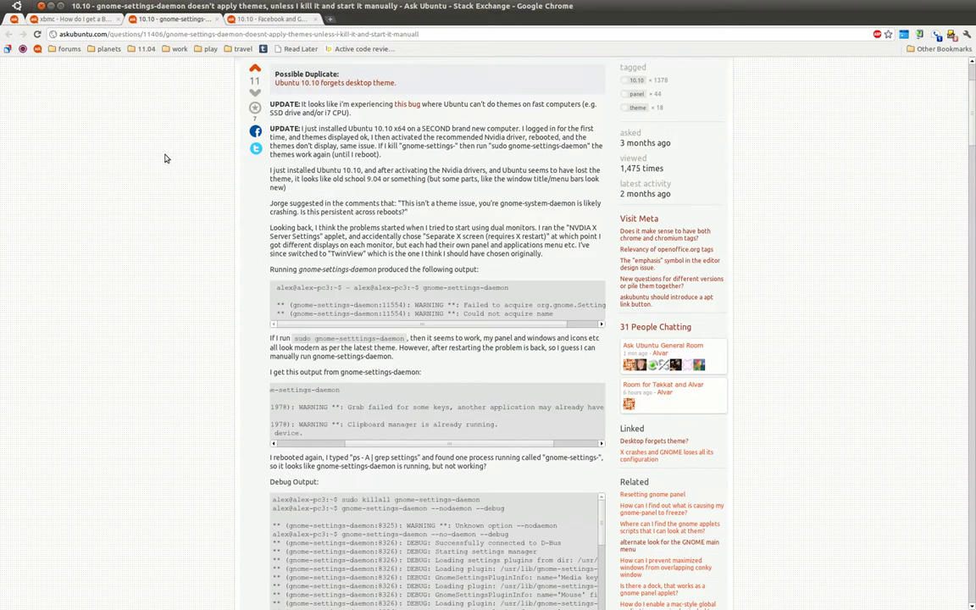
scroll(164, 159, down, 5)
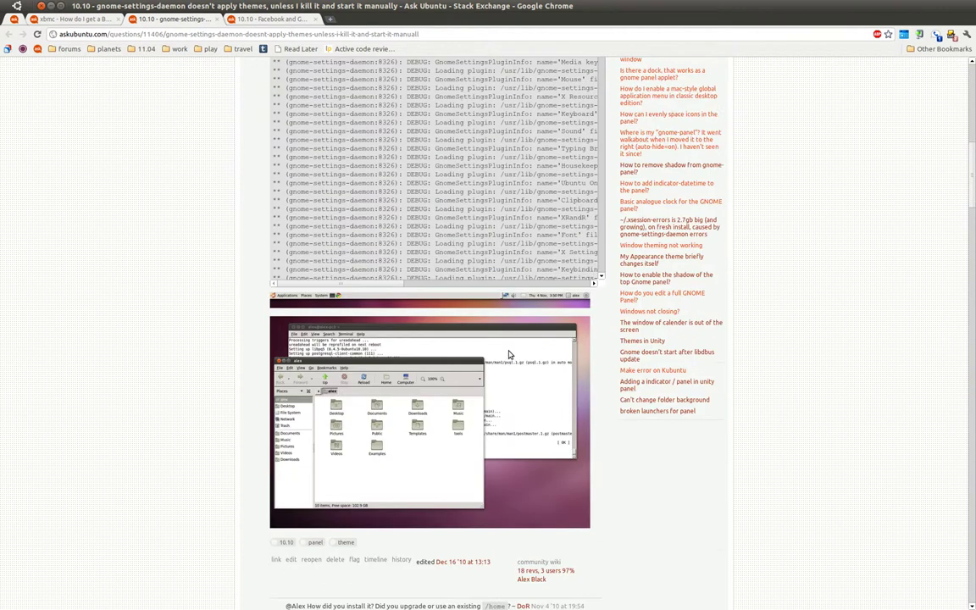
scroll(491, 331, up, 5)
scroll(242, 277, up, 3)
scroll(237, 278, down, 3)
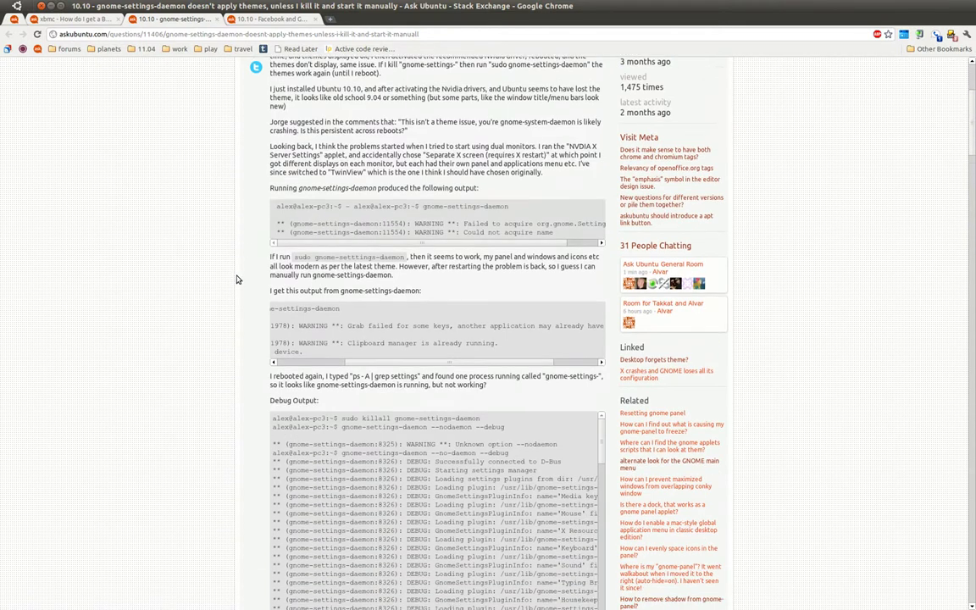
scroll(242, 274, down, 5)
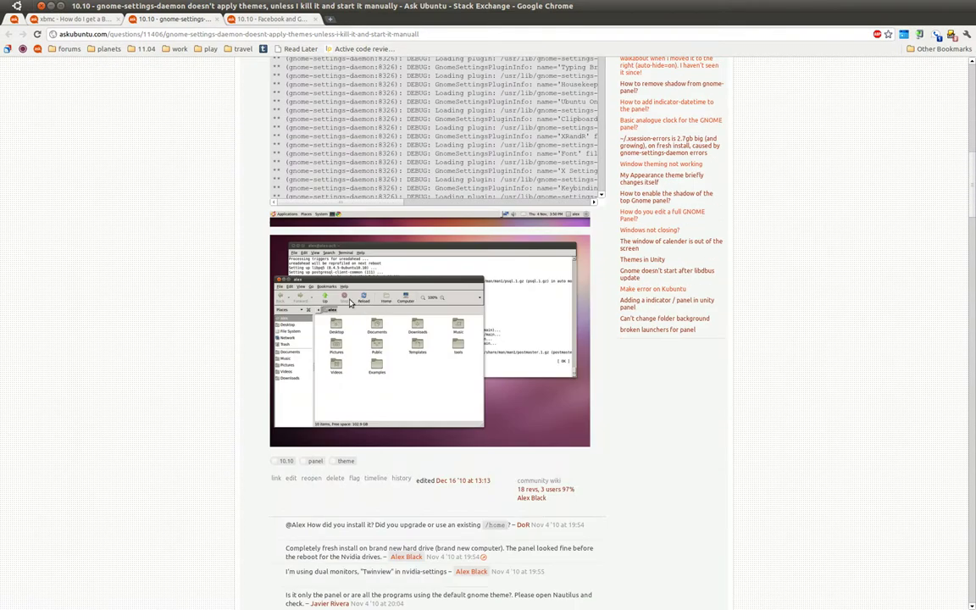
scroll(293, 303, down, 2)
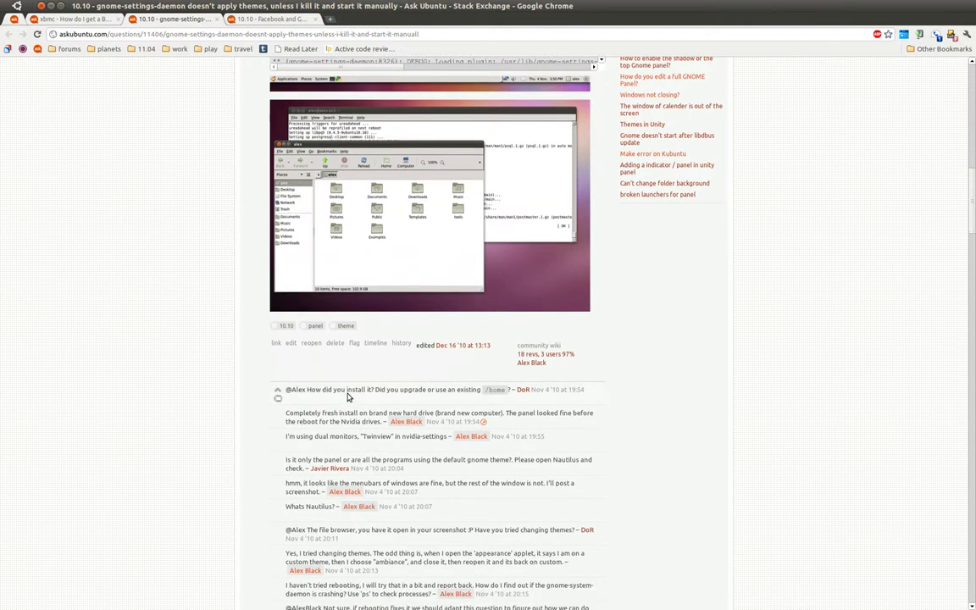
- Read the comment thread under the gnome-settings-daemon question down to the duplicate-closure notice and the first answer
scroll(206, 398, down, 1)
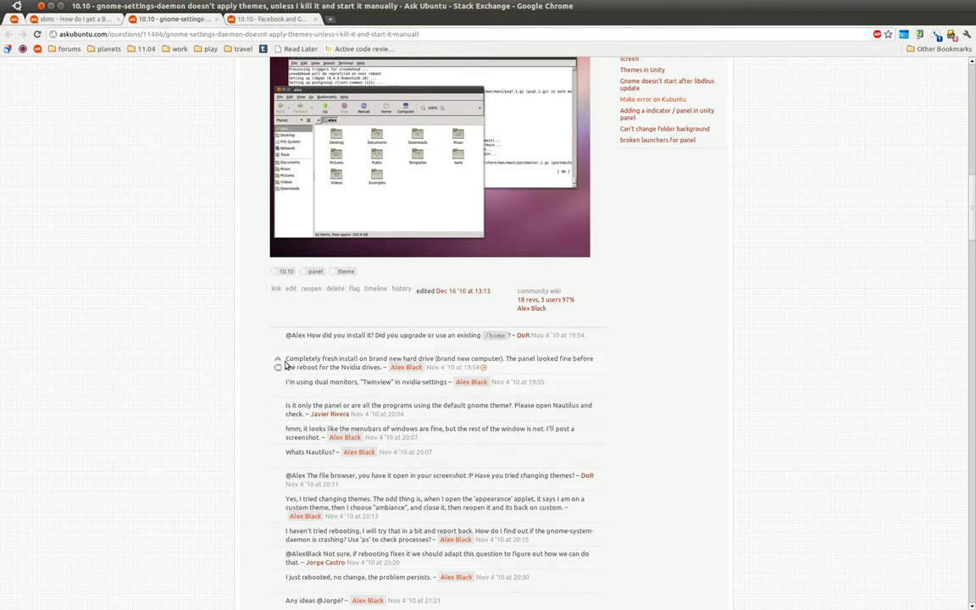
scroll(187, 354, down, 1)
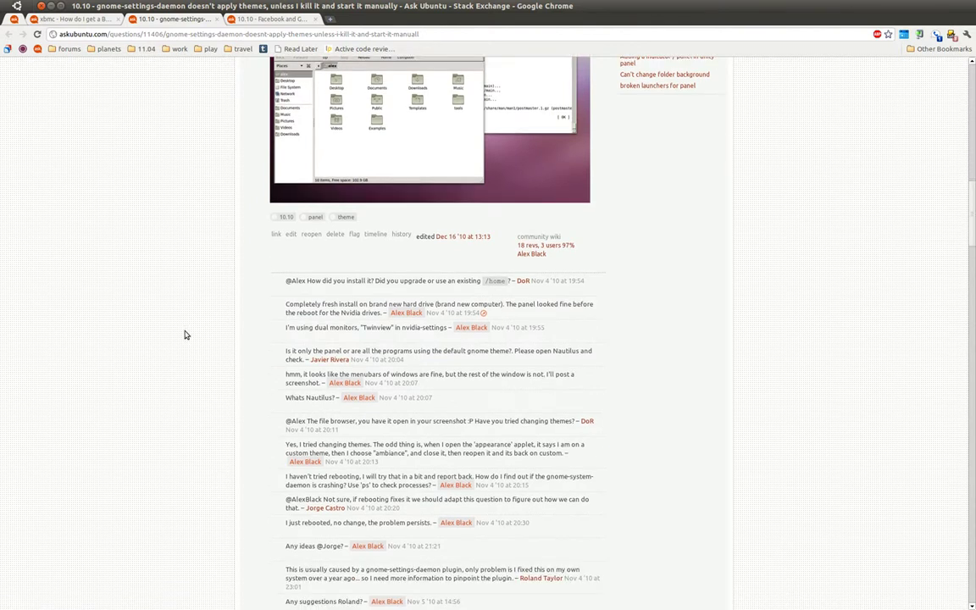
scroll(186, 333, down, 1)
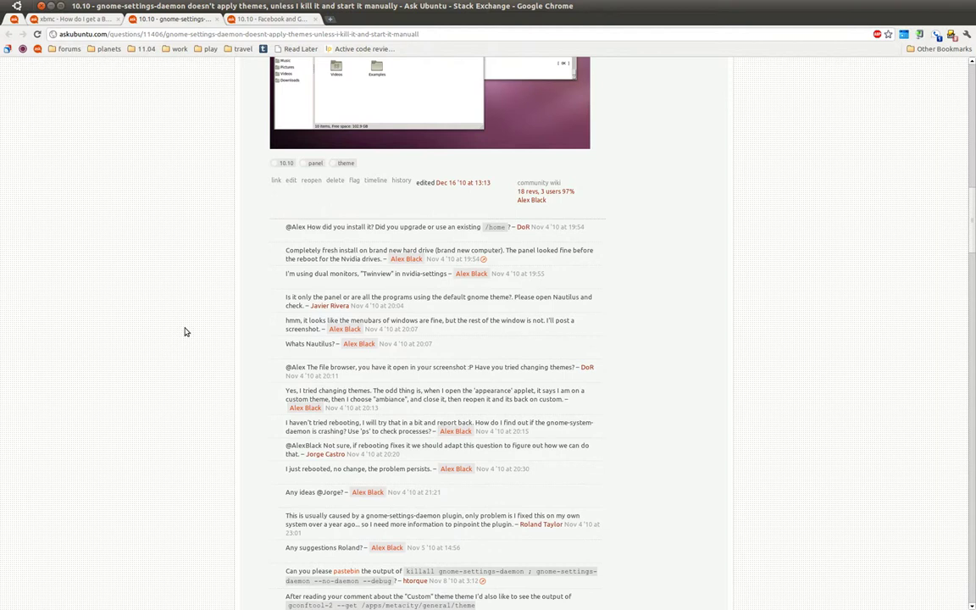
scroll(187, 332, down, 4)
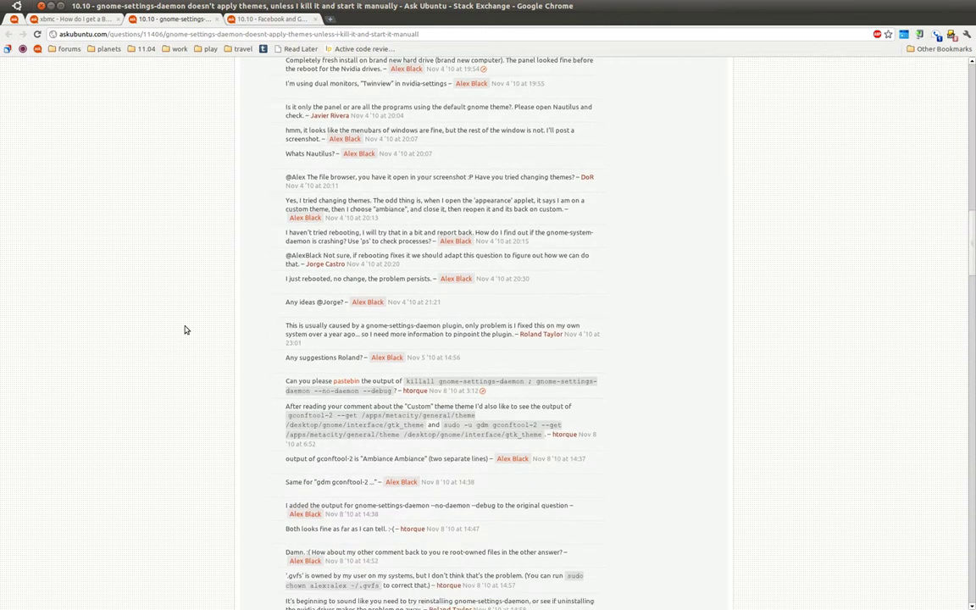
scroll(187, 330, down, 4)
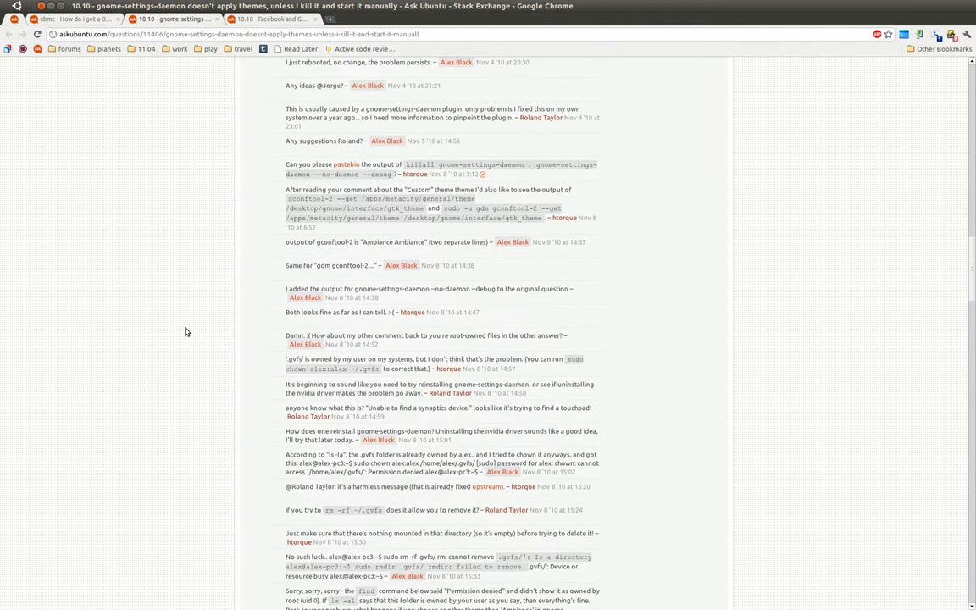
scroll(187, 332, down, 2)
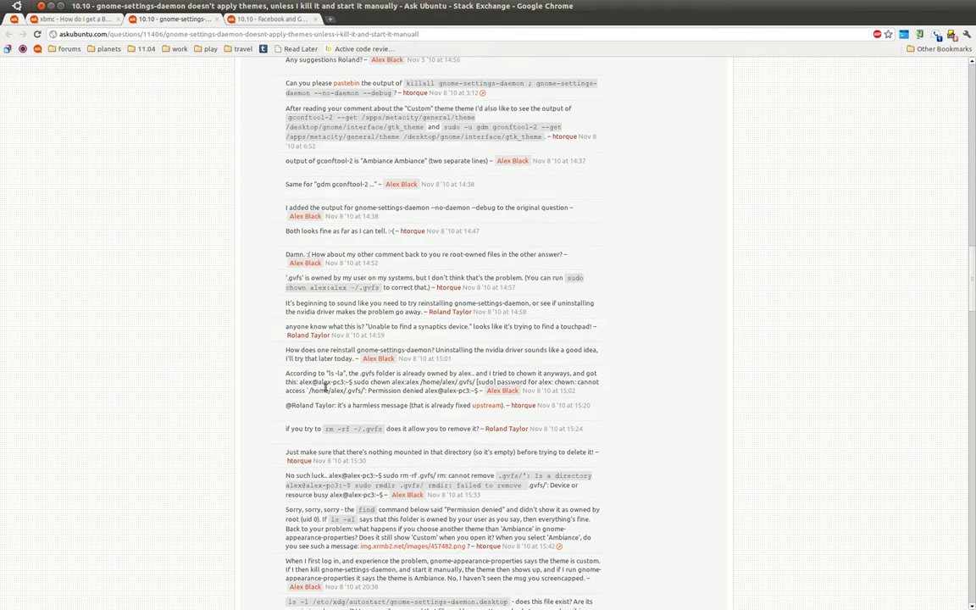
scroll(292, 335, down, 5)
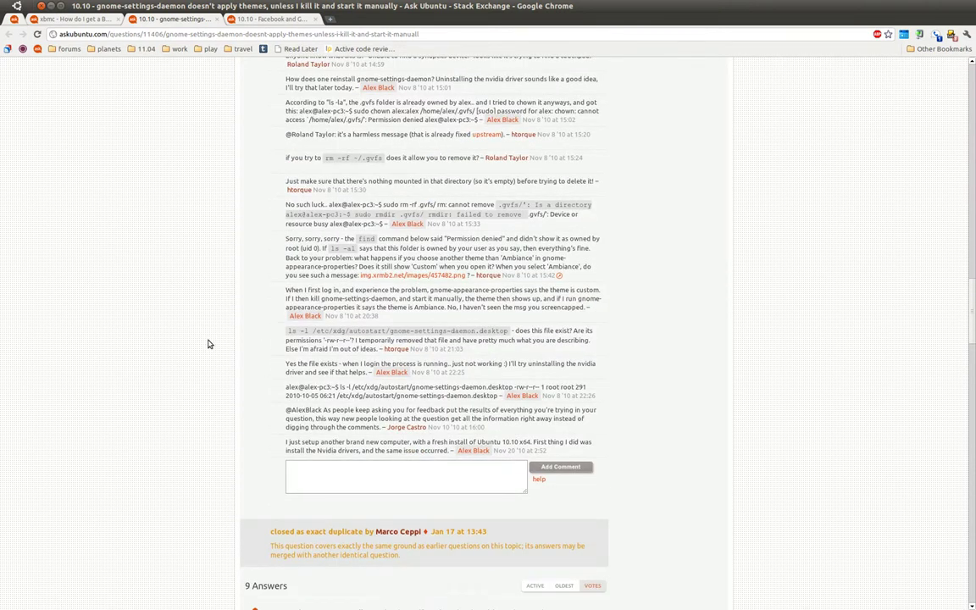
scroll(205, 377, down, 1)
scroll(205, 377, down, 2)
- Go back to the question's description and review how the updates and requested command outputs were added to it
scroll(208, 386, up, 9)
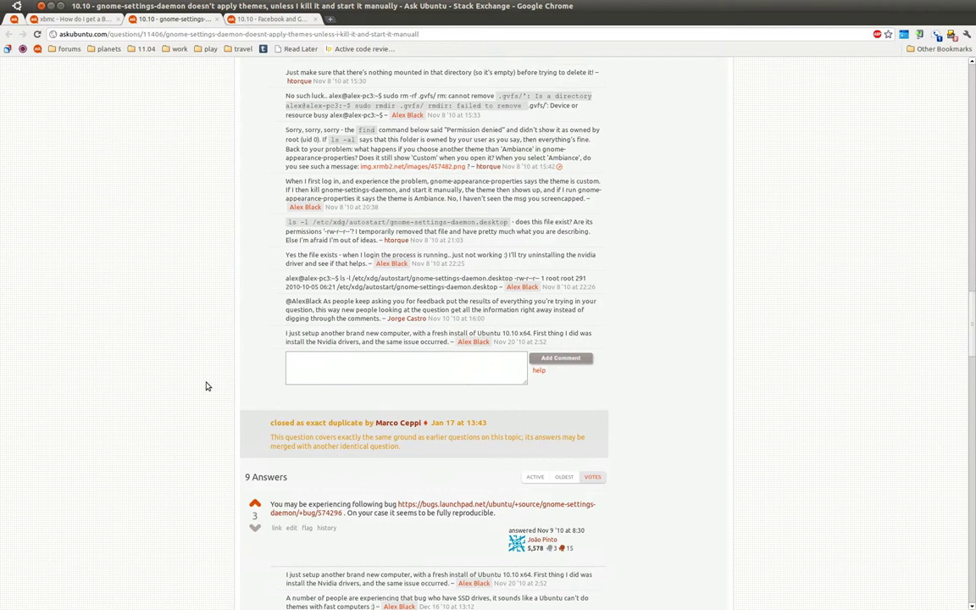
scroll(205, 386, up, 13)
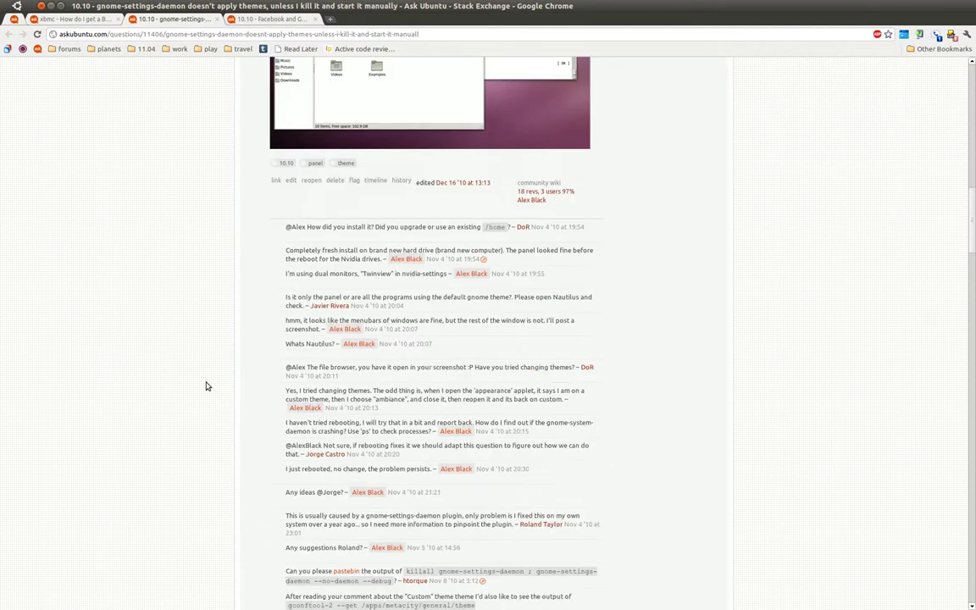
scroll(200, 374, up, 6)
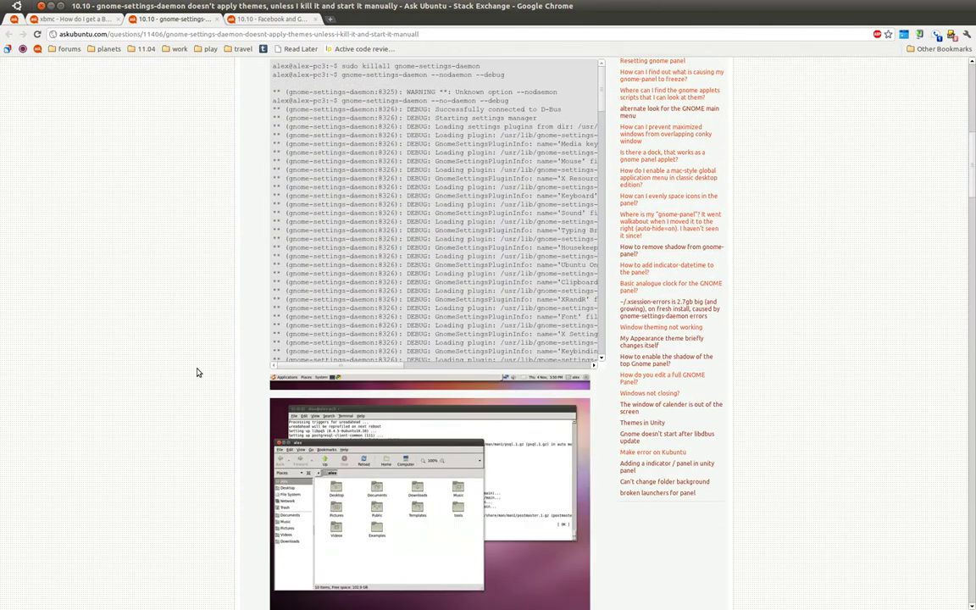
scroll(196, 371, up, 2)
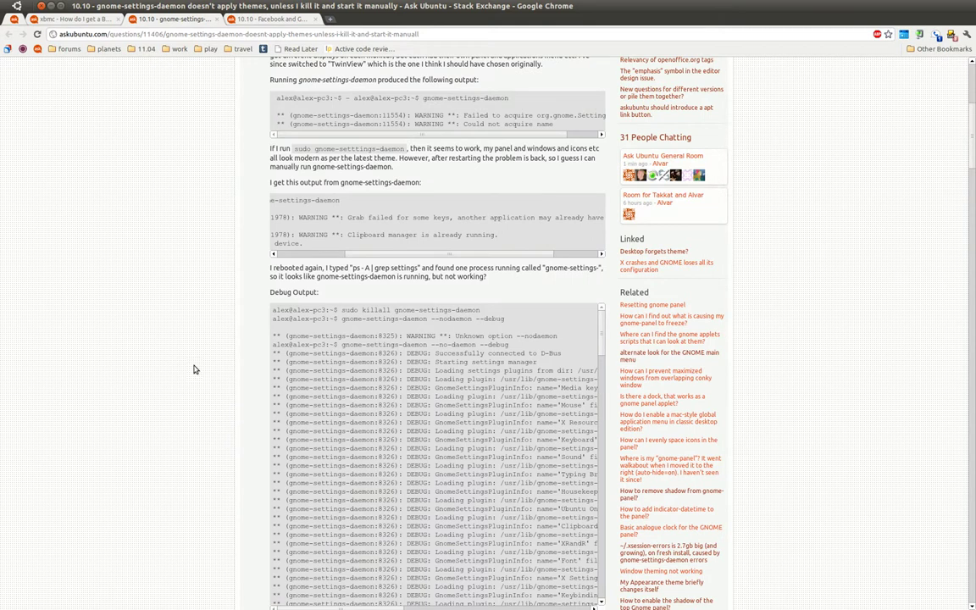
scroll(195, 372, up, 4)
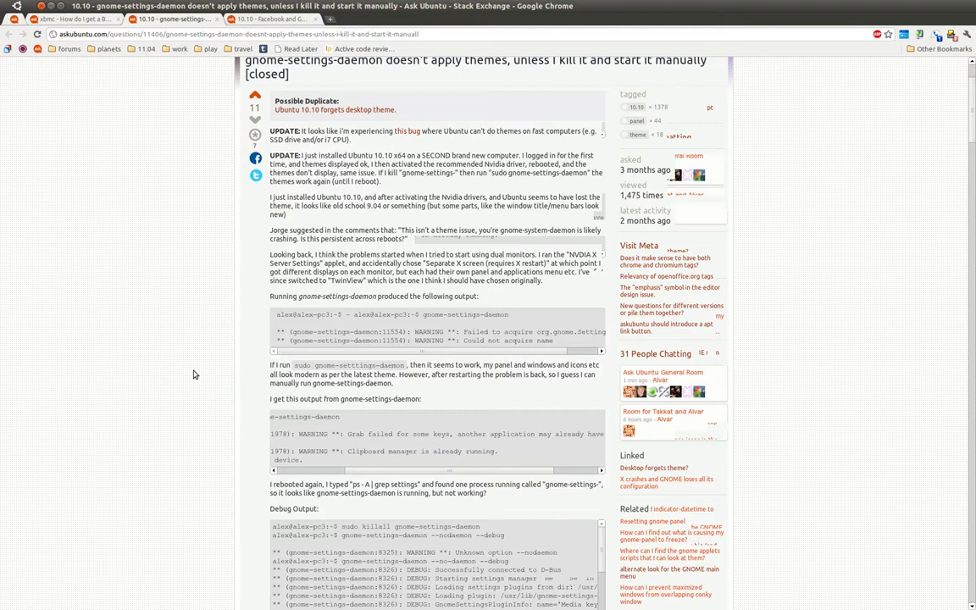
scroll(227, 366, down, 3)
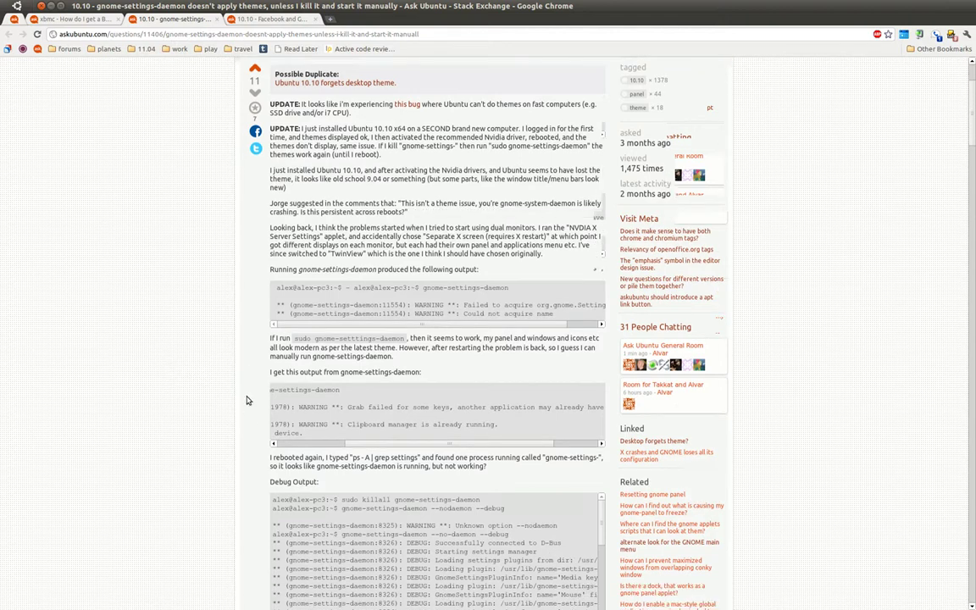
- Skim past the comments to the answers below the closure notice and examine the suggested fixes and their replies
scroll(247, 400, down, 10)
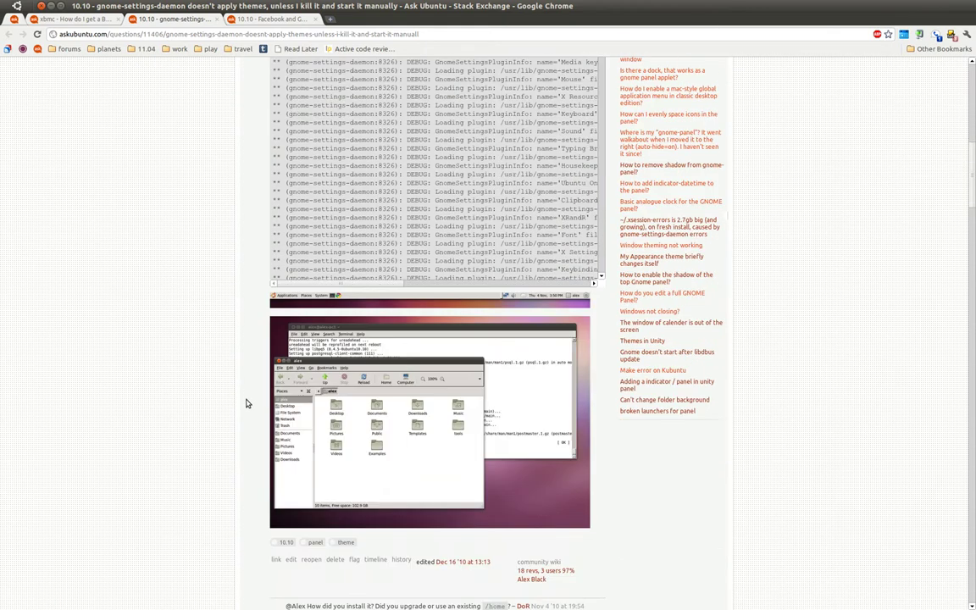
scroll(246, 400, down, 20)
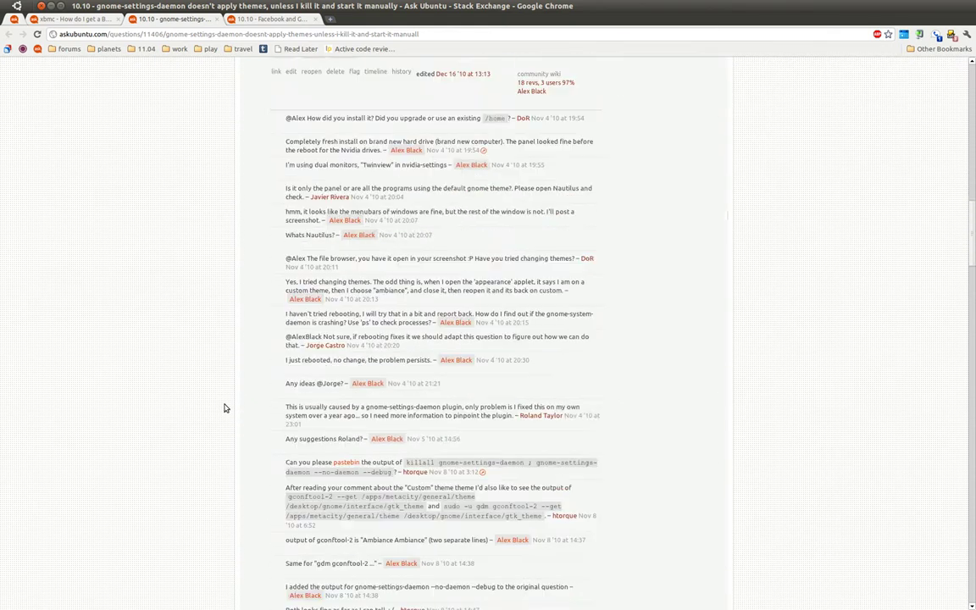
scroll(225, 408, down, 20)
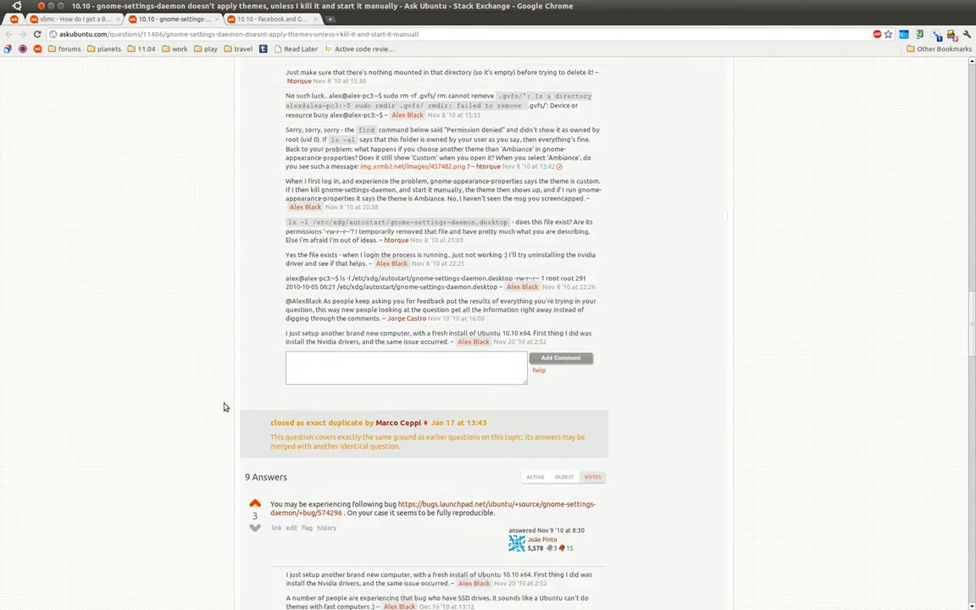
scroll(225, 412, down, 10)
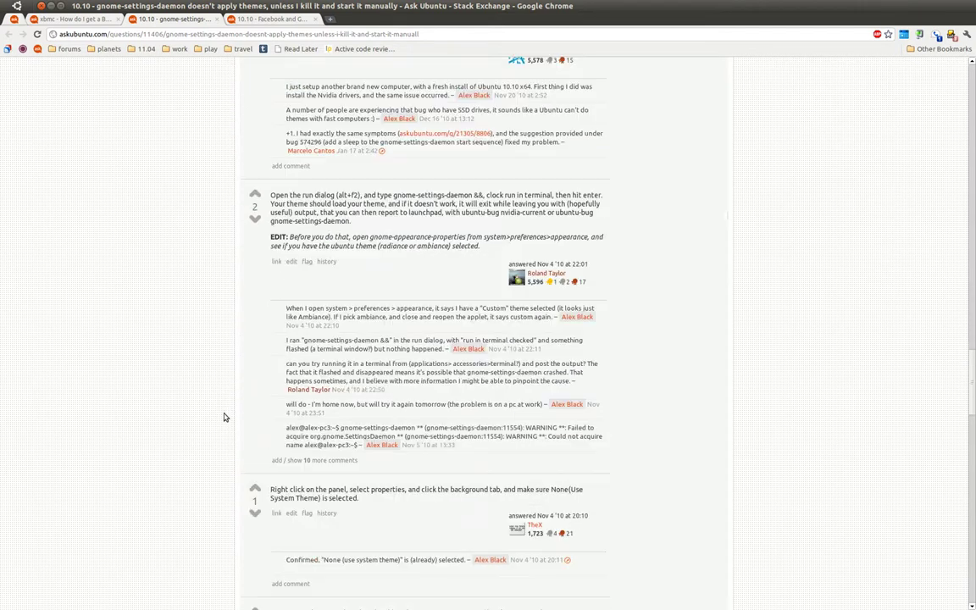
scroll(224, 416, down, 2)
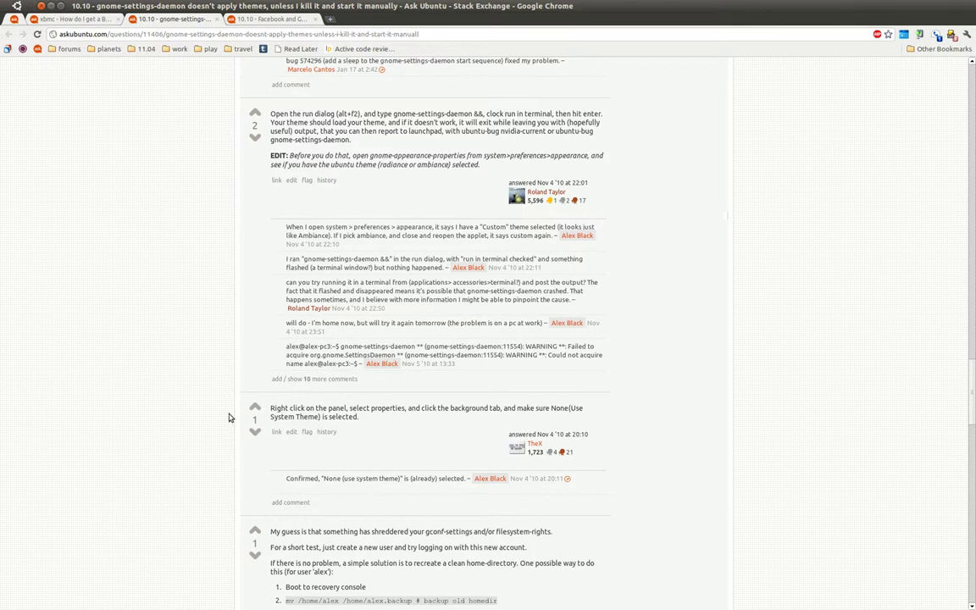
scroll(222, 360, down, 2)
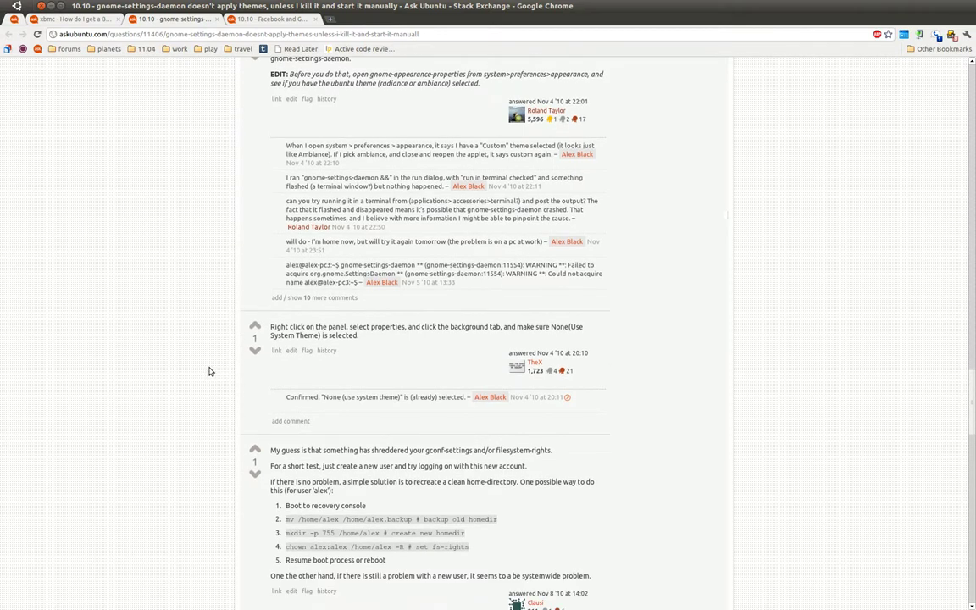
- Look over the question's description and first comments again, and open its possible duplicate, "Ubuntu 10.10 forgets desktop theme."
key(Home)
scroll(208, 356, down, 15)
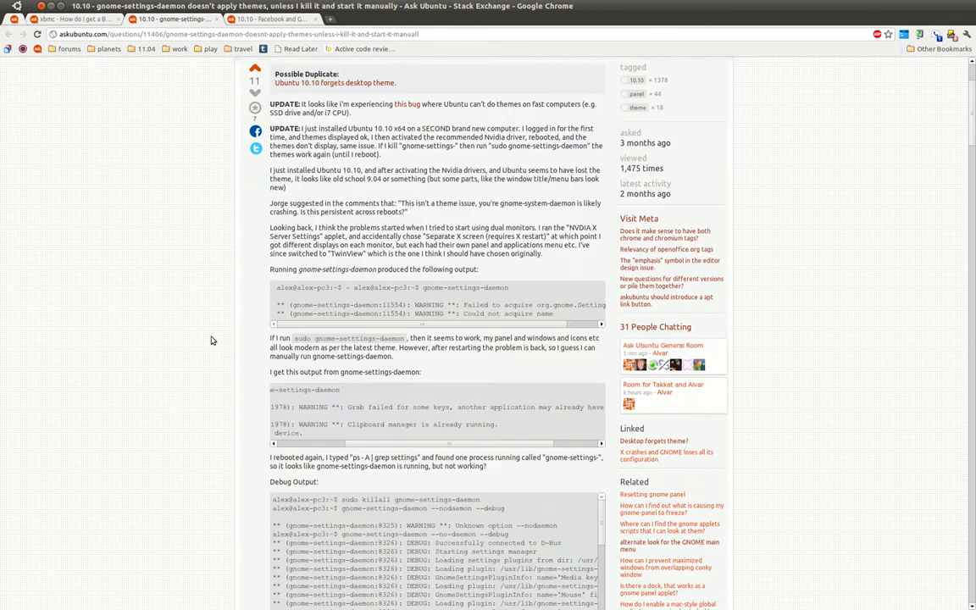
scroll(215, 336, up, 9)
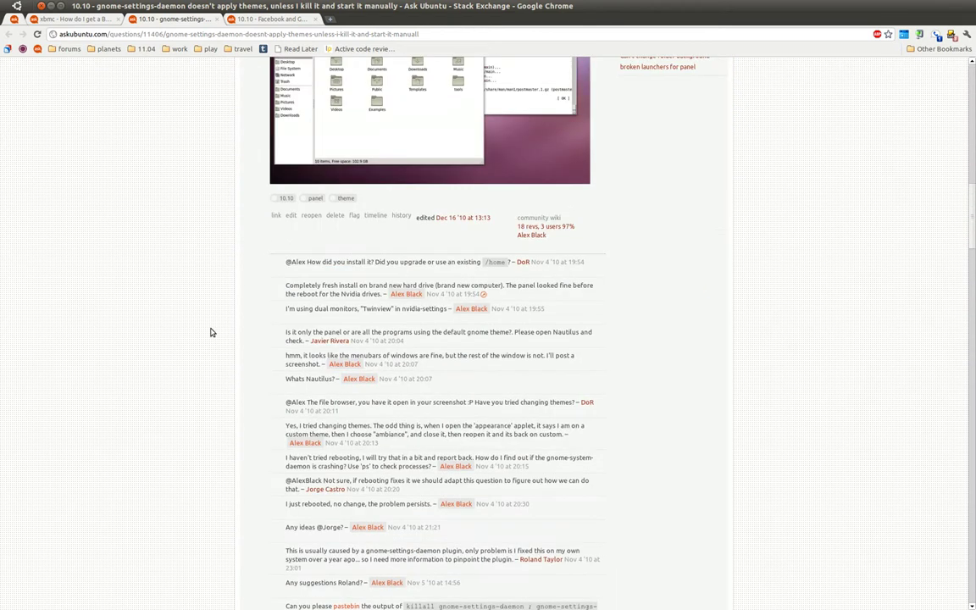
scroll(211, 328, up, 20)
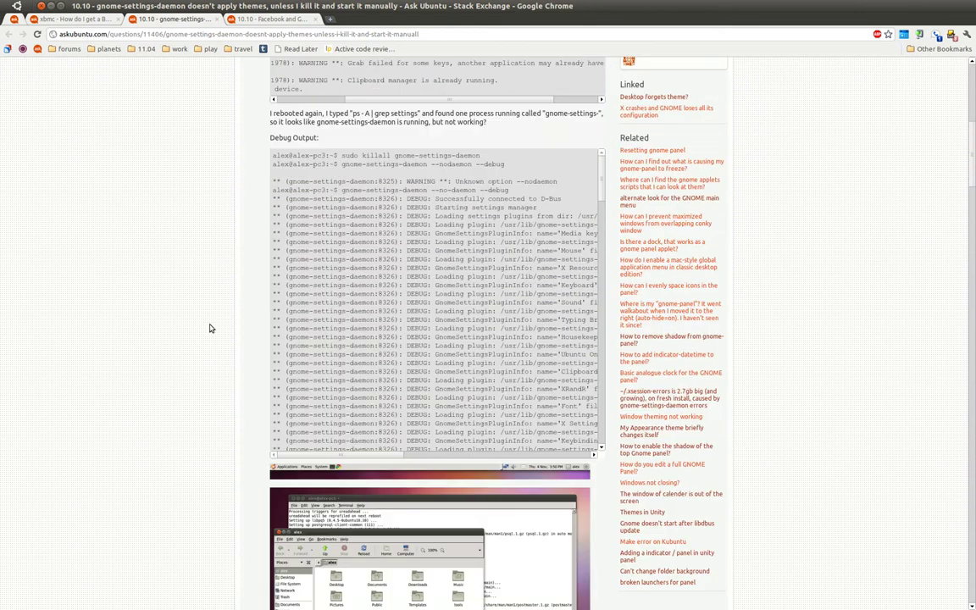
scroll(211, 329, up, 1)
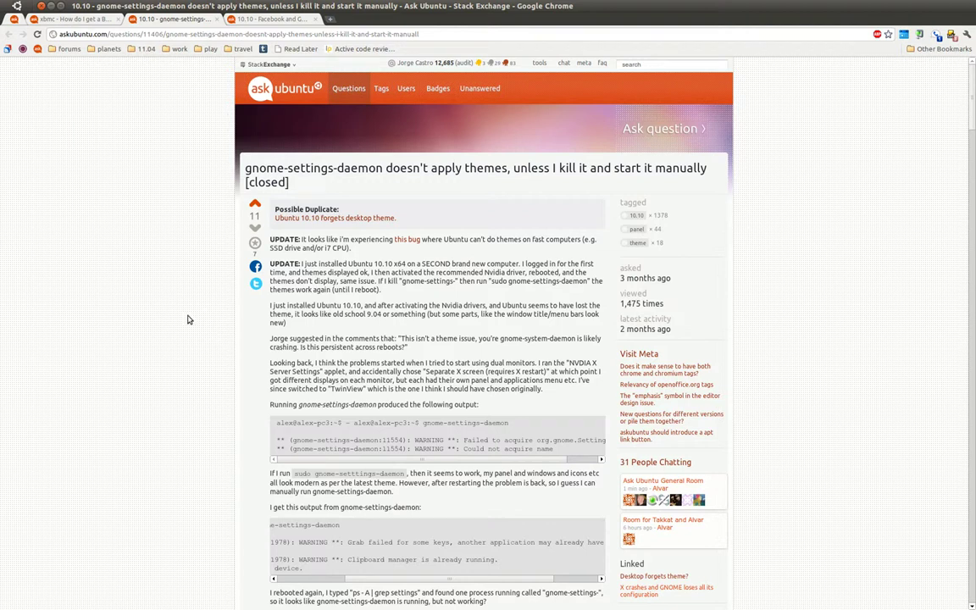
scroll(187, 317, down, 10)
scroll(186, 314, down, 3)
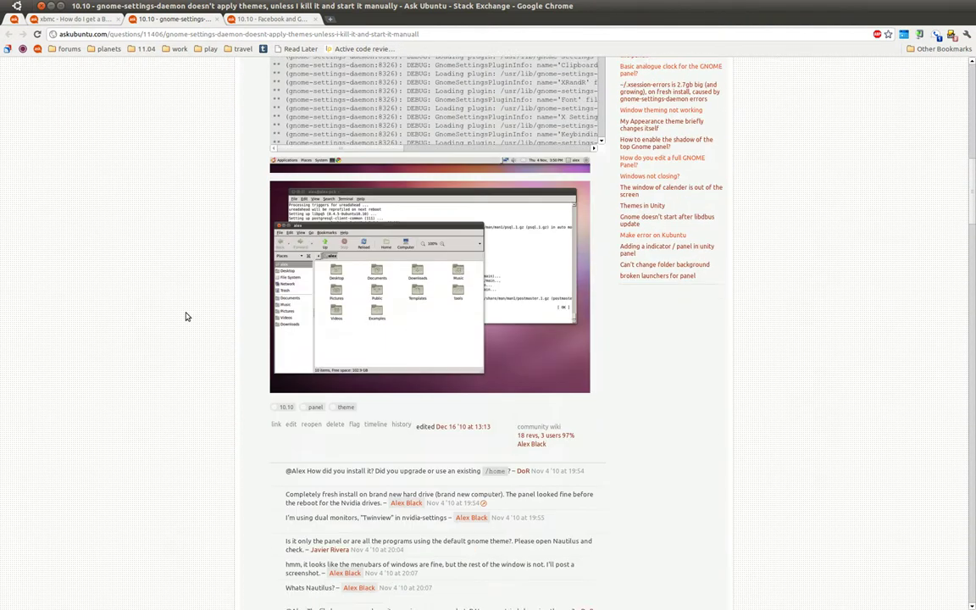
scroll(186, 316, up, 6)
scroll(186, 318, up, 5)
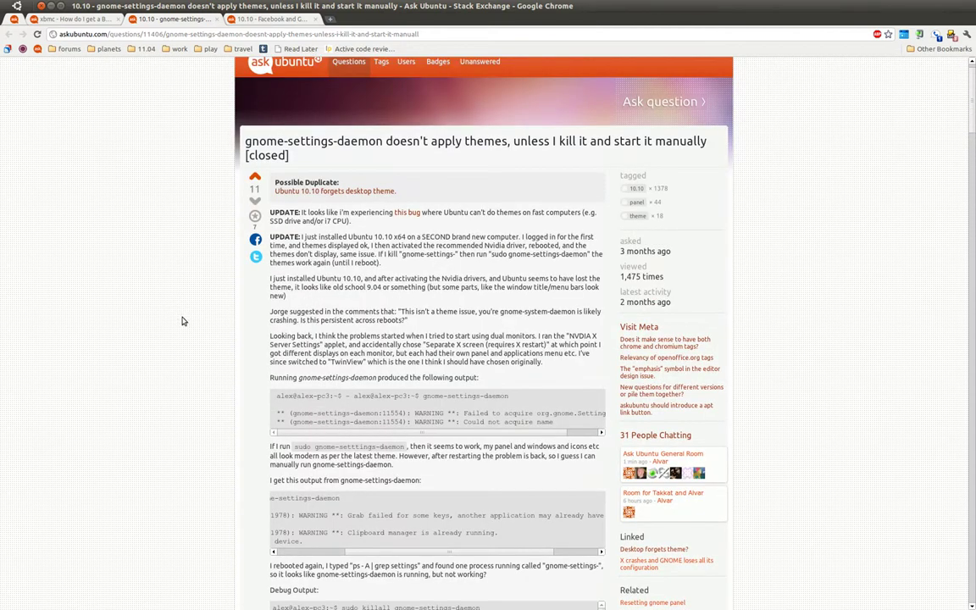
click(357, 193)
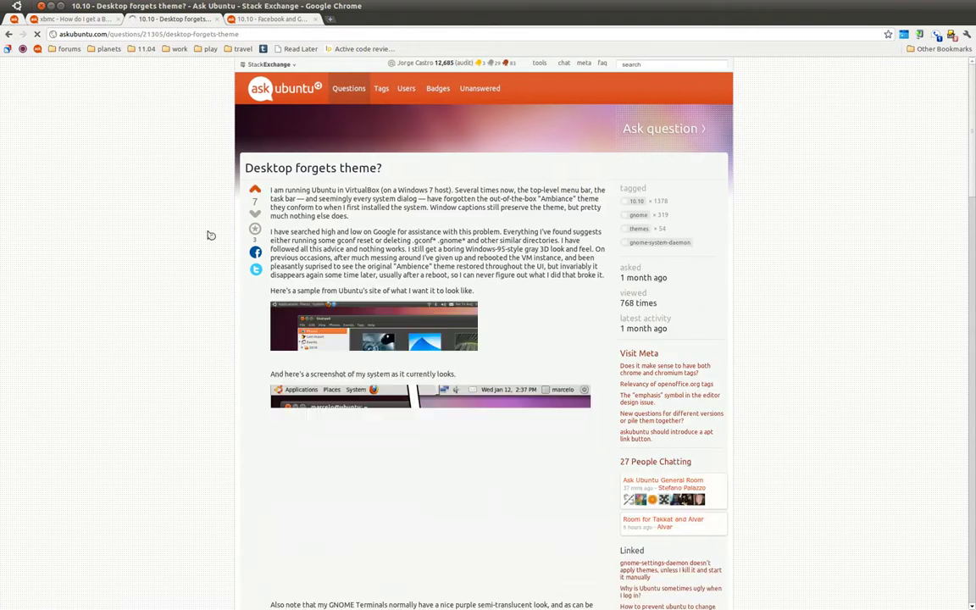
- Read the "Desktop forgets theme?" question's description, screenshots and comments, and skim the answers beneath it
scroll(208, 229, down, 3)
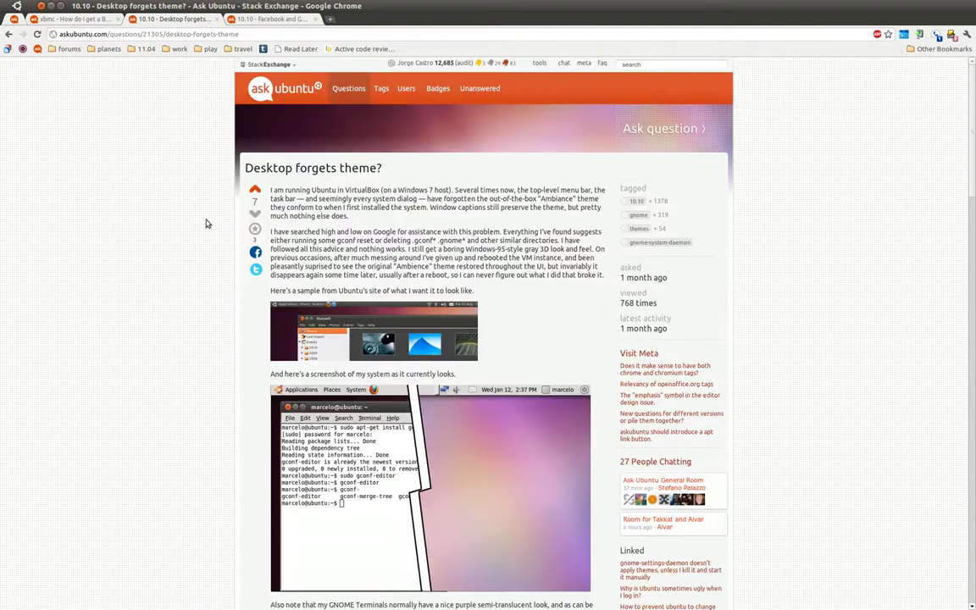
scroll(208, 222, down, 10)
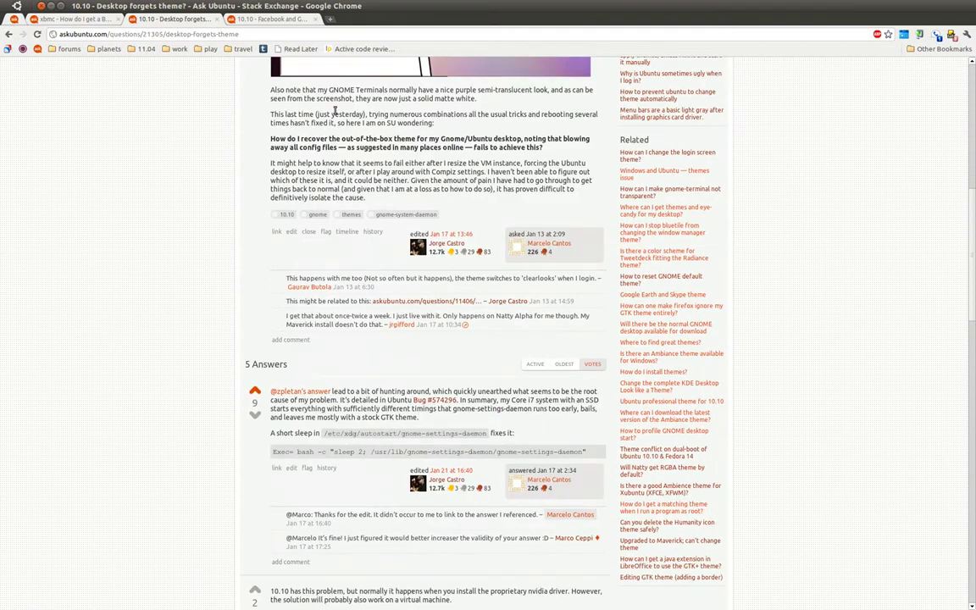
scroll(401, 308, up, 4)
scroll(294, 139, down, 5)
scroll(255, 129, down, 8)
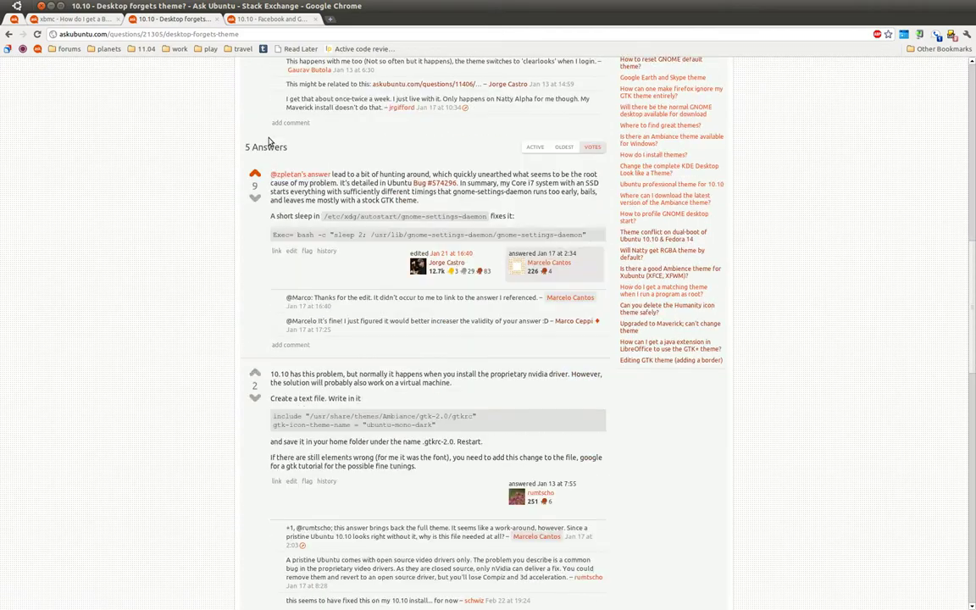
scroll(210, 115, up, 15)
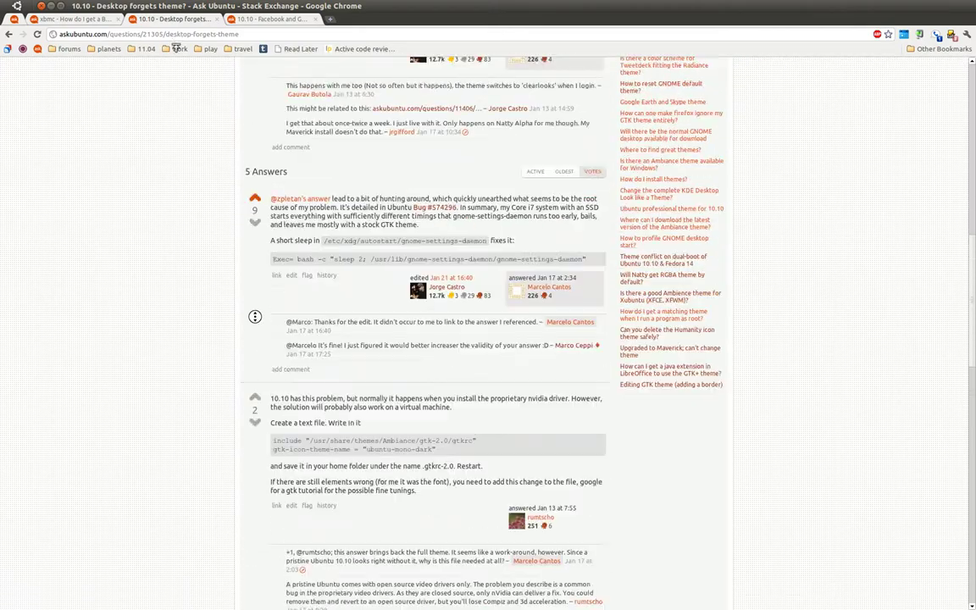
- Return to the gnome-settings-daemon question, reopen its possible duplicate, and look over the screenshots in that description
click(8, 34)
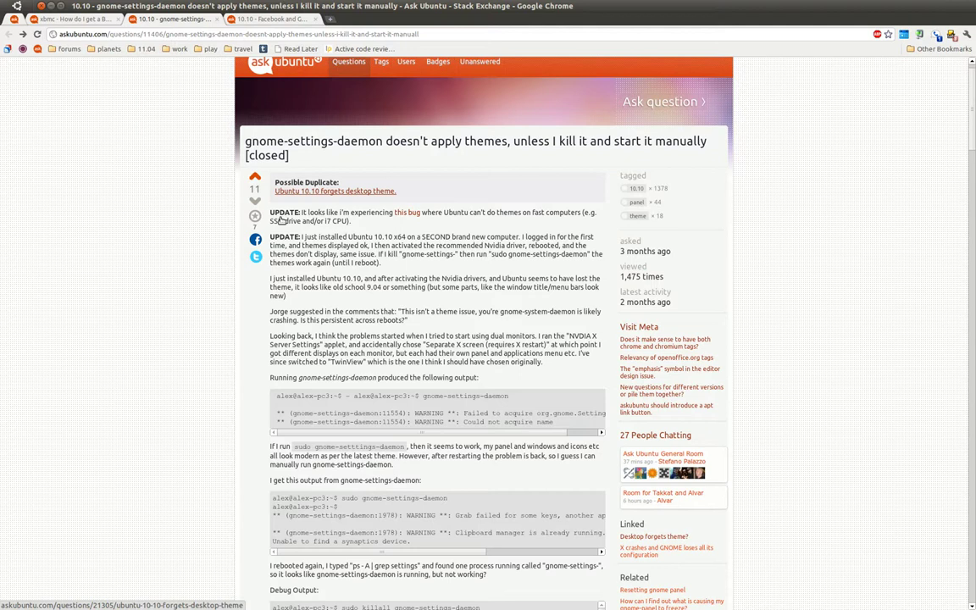
click(334, 191)
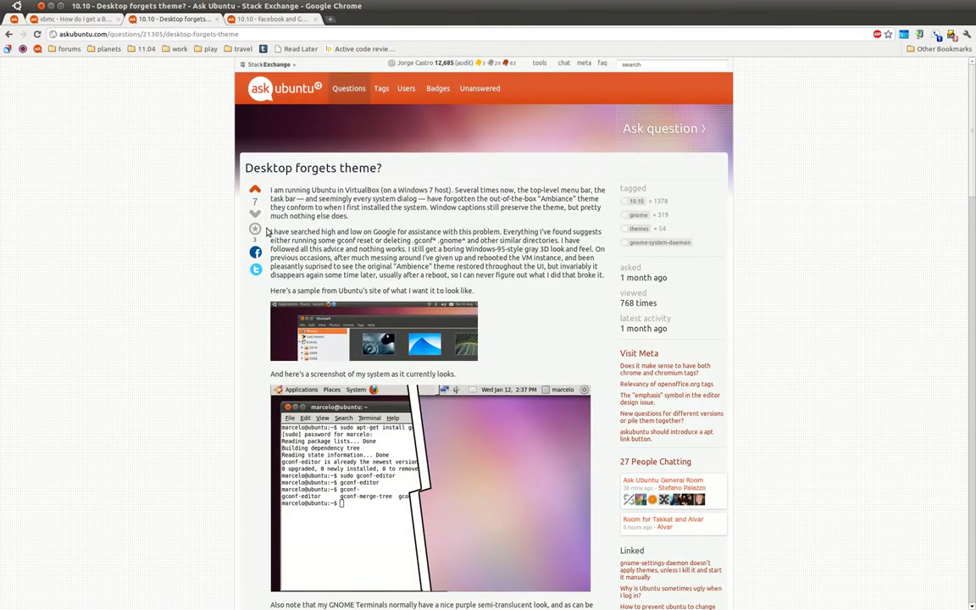
scroll(268, 230, down, 4)
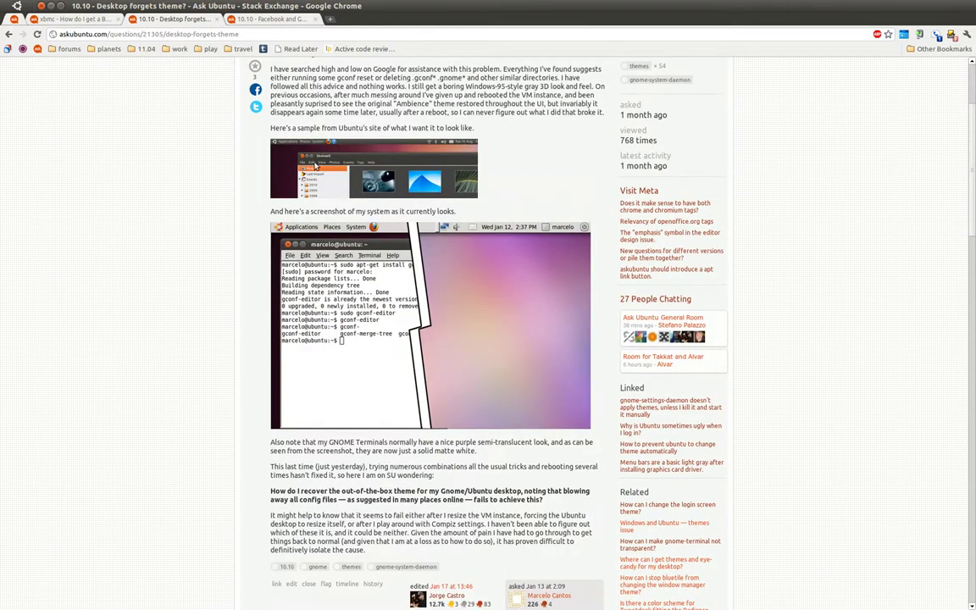
- Switch to the "Facebook and Gmail stop working after 10 minutes" question and compare its description with the comments requesting details
click(243, 20)
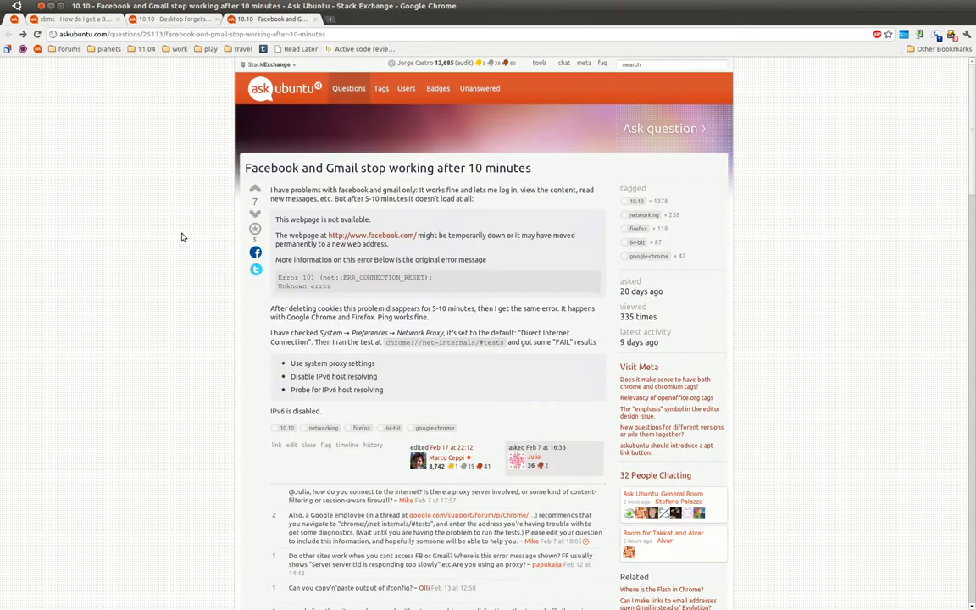
scroll(182, 237, down, 4)
scroll(181, 238, down, 1)
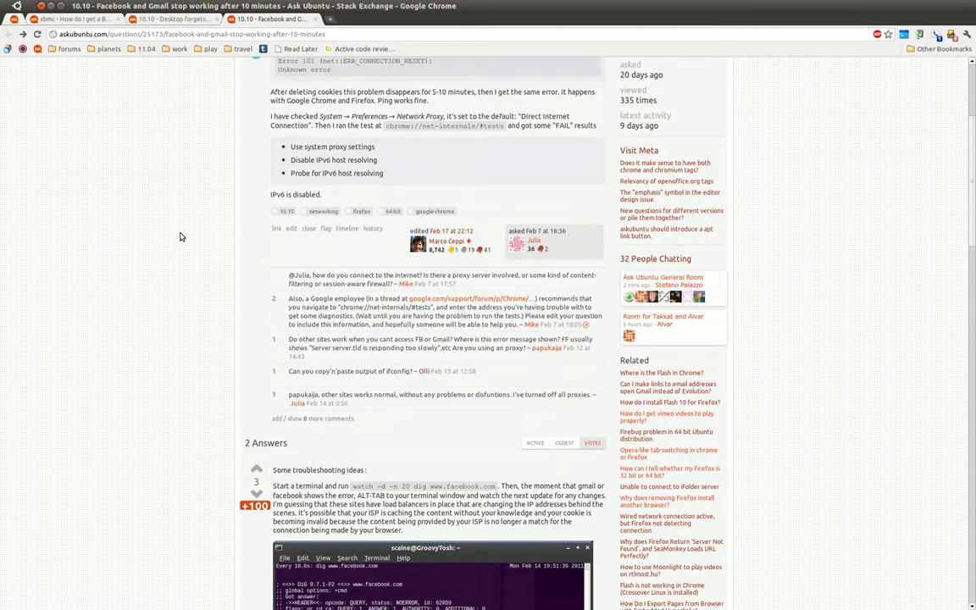
scroll(181, 237, up, 2)
scroll(248, 299, down, 2)
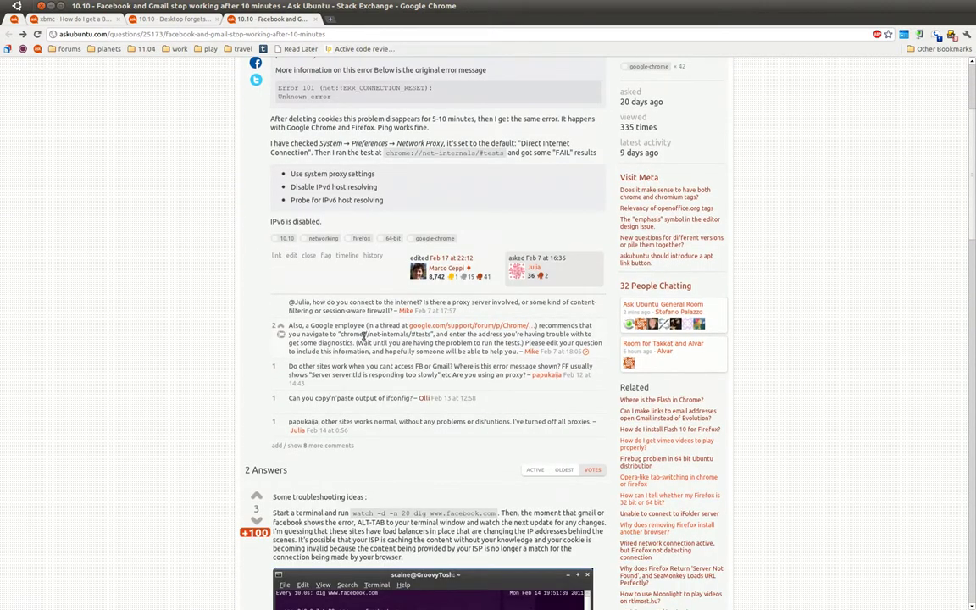
scroll(329, 322, up, 4)
scroll(381, 322, down, 4)
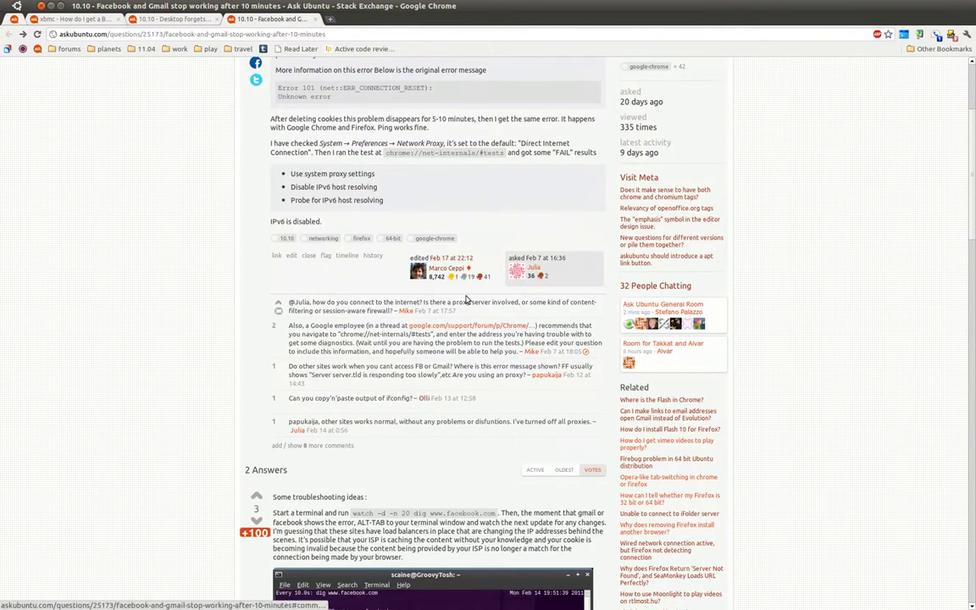
- Open the Facebook and Gmail question's revision history and examine the edits and bounty entries down to revision 1
scroll(201, 184, down, 5)
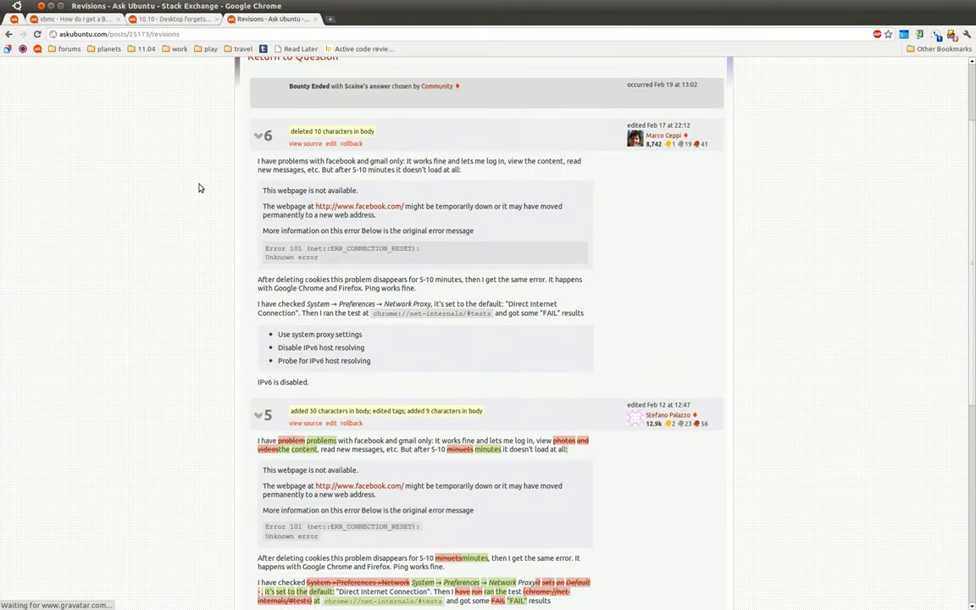
scroll(201, 185, down, 4)
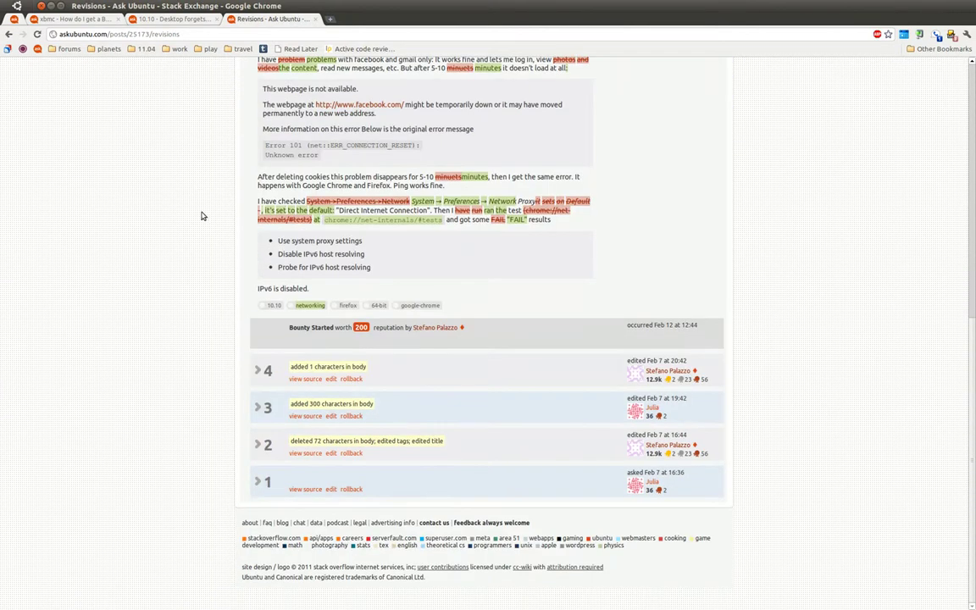
scroll(203, 301, up, 3)
- Go to the Ask Ubuntu front page, view the featured bounty questions, and return to the active questions
scroll(202, 301, up, 7)
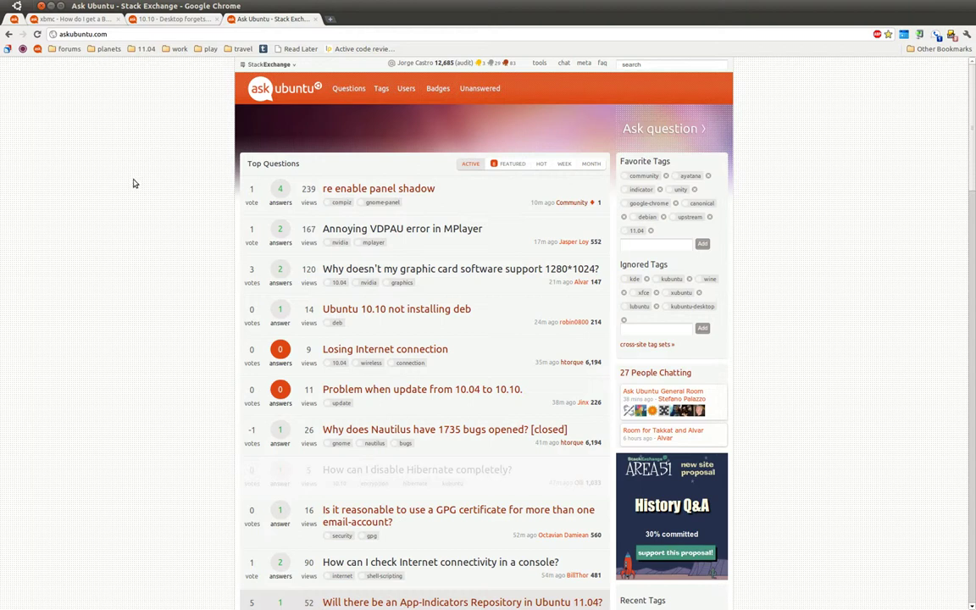
click(510, 164)
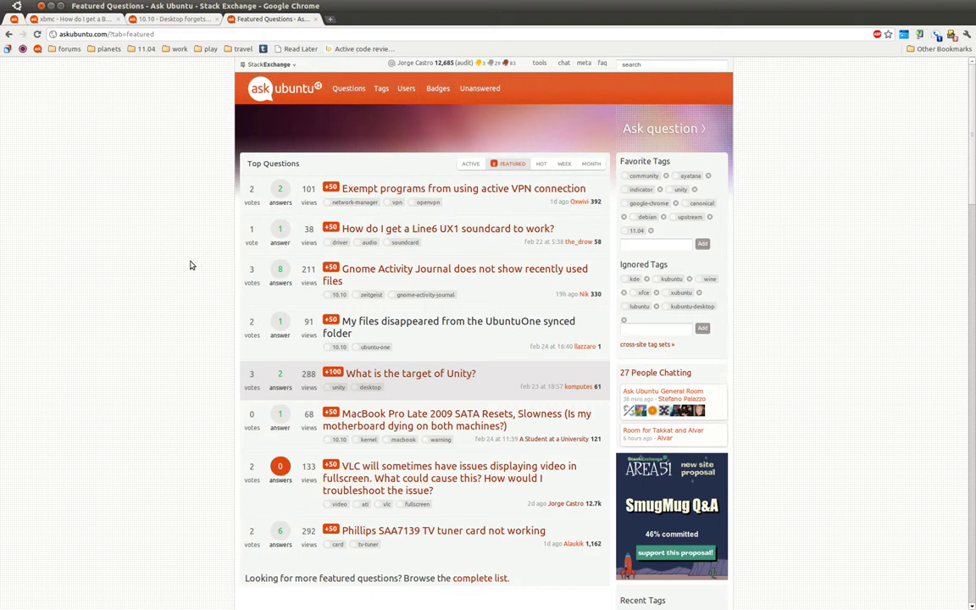
click(250, 82)
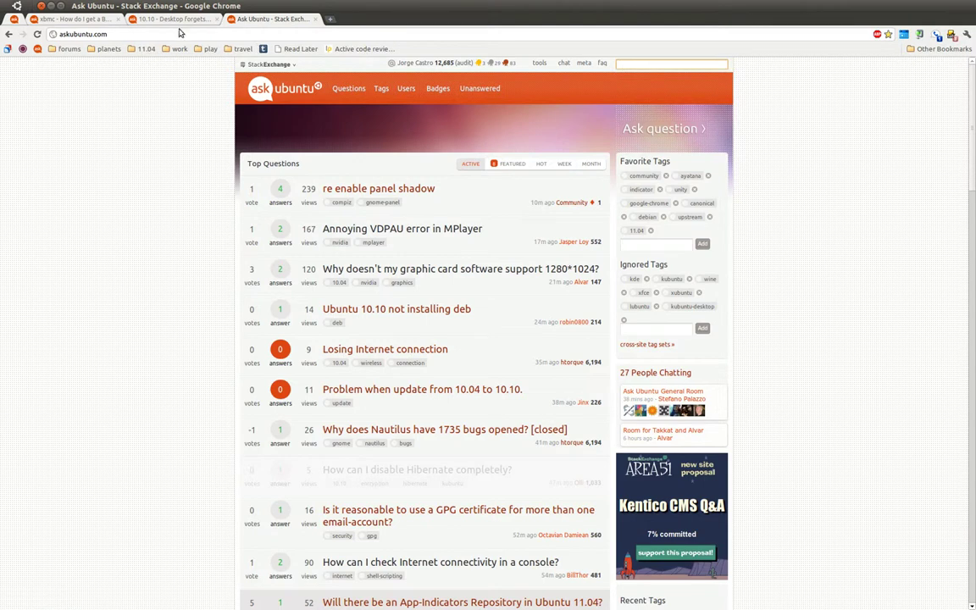
- Review the Boxee Remote question and its answer, and open the linked crash bug and XBMC forum post in new tabs
click(85, 20)
scroll(109, 173, down, 4)
scroll(110, 174, up, 3)
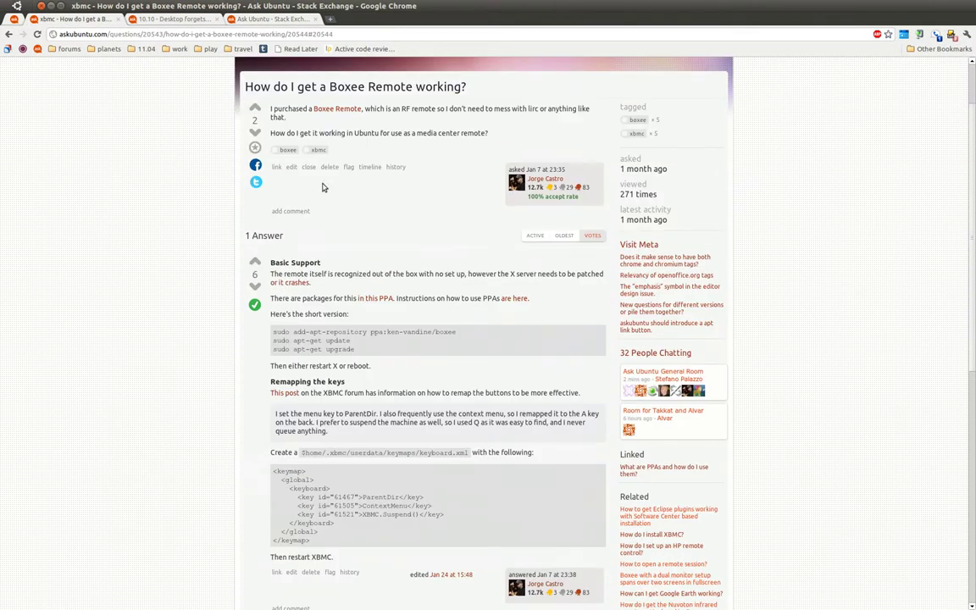
scroll(367, 244, down, 2)
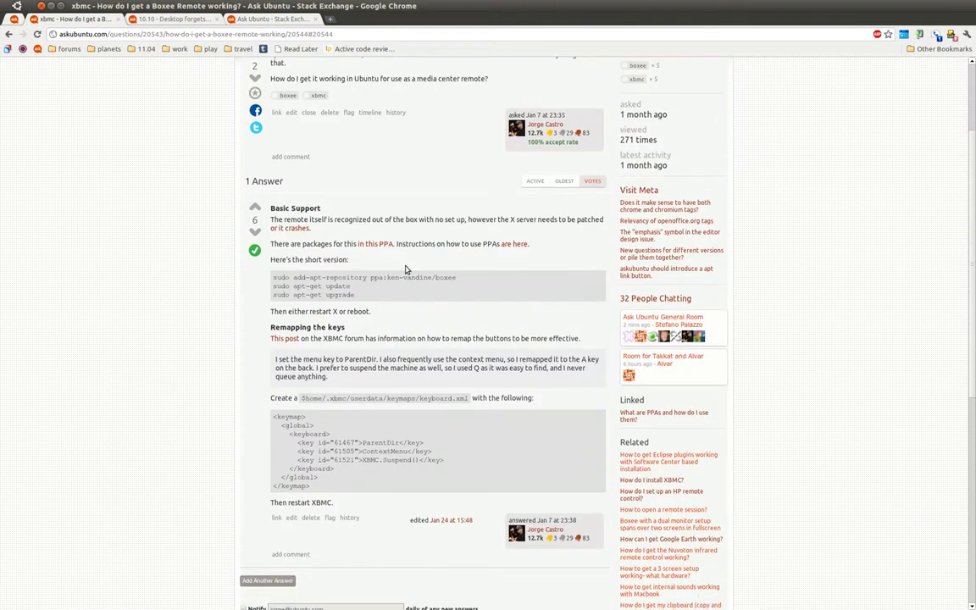
middle_click(305, 203)
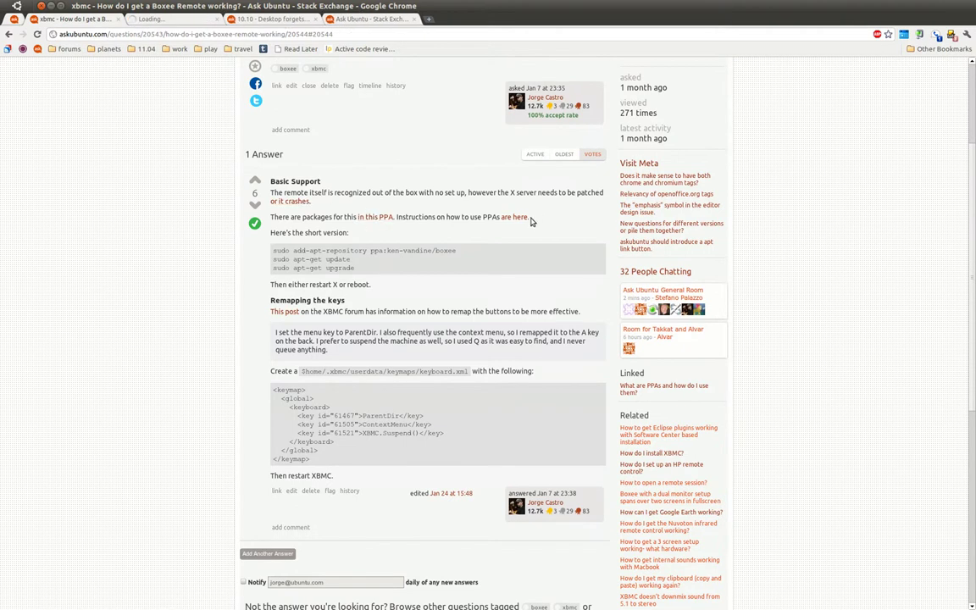
middle_click(297, 312)
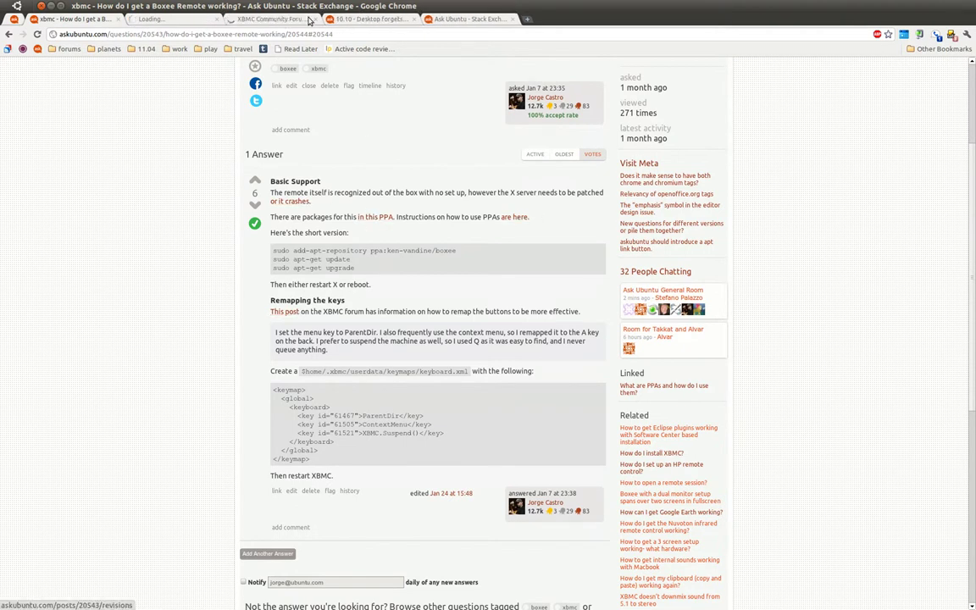
- Examine the XBMC forum post on the Boxee Remote, including its keymapping notes and keyboard.xml code
click(280, 19)
scroll(607, 126, down, 1)
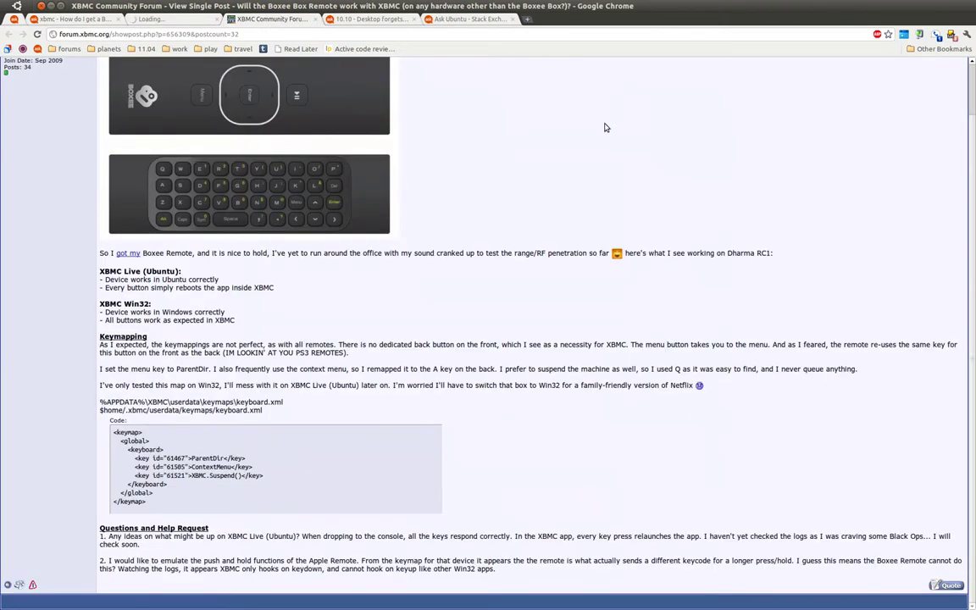
scroll(572, 174, up, 1)
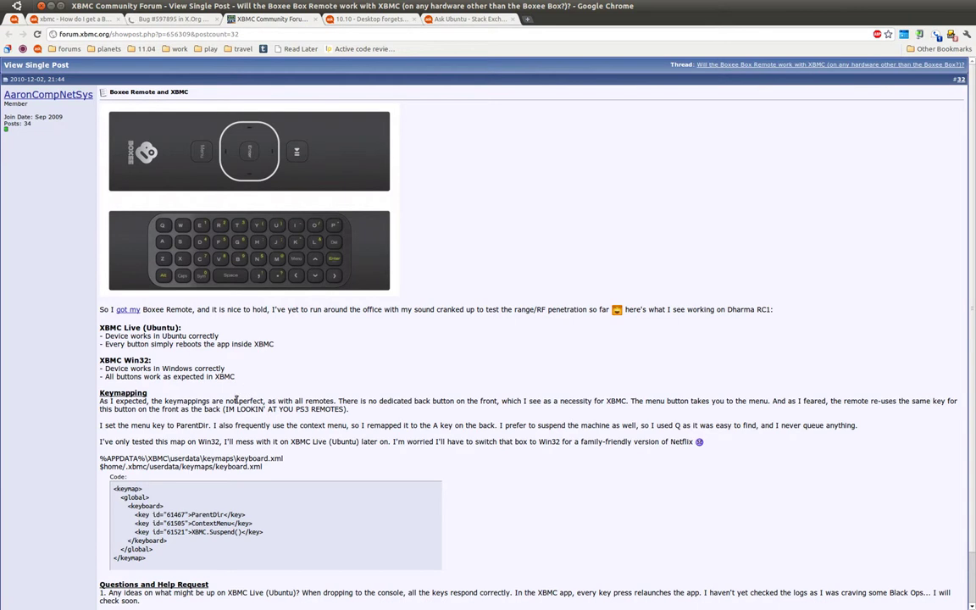
scroll(212, 361, down, 1)
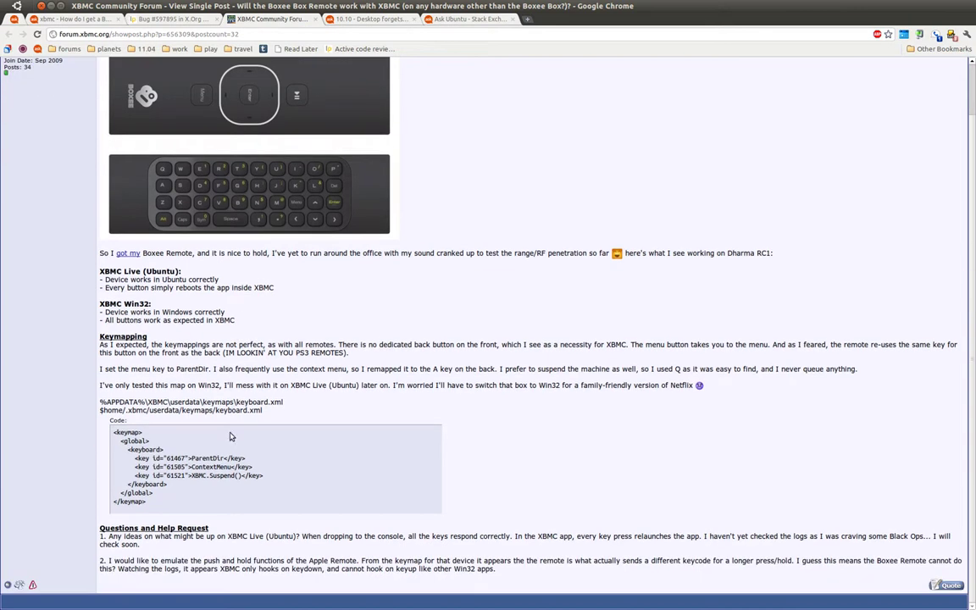
- Return to the Boxee Remote answer and highlight the keymap code quoted from the forum post, then clear the selection
click(83, 20)
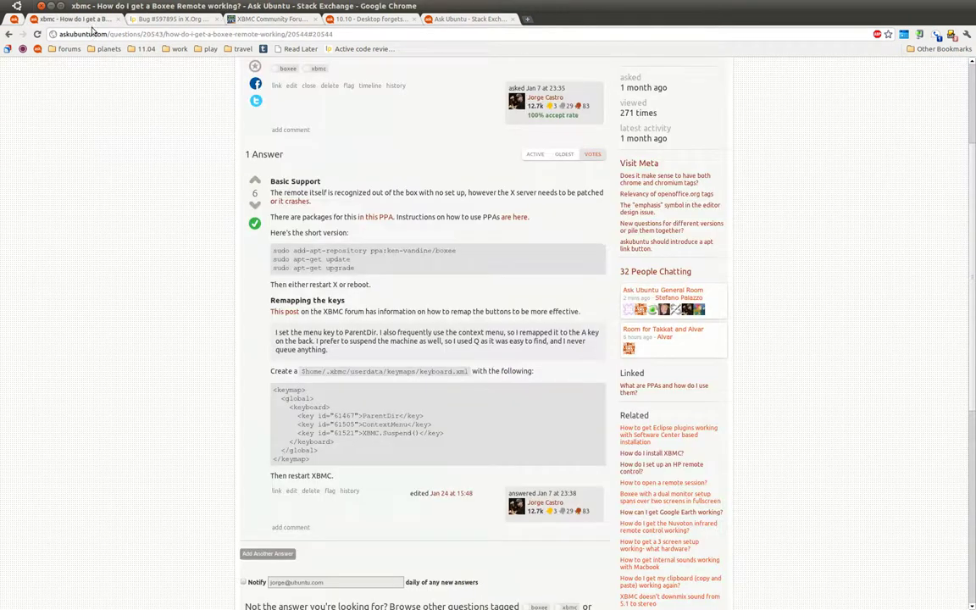
drag(343, 388, 340, 469)
click(357, 383)
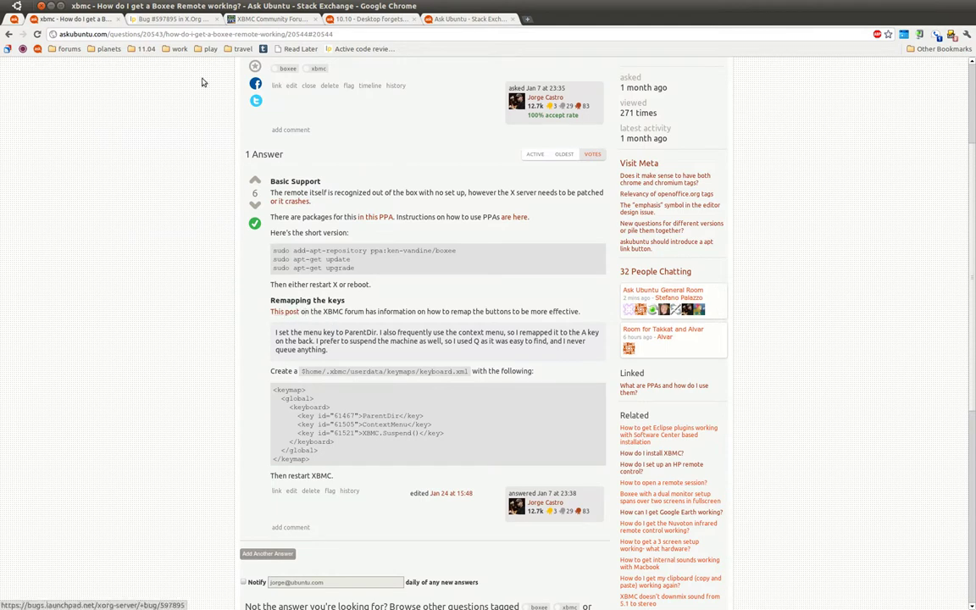
- Skim the linked X.Org crash bug report's description and return to the top of the Boxee Remote question
click(161, 19)
scroll(172, 183, down, 15)
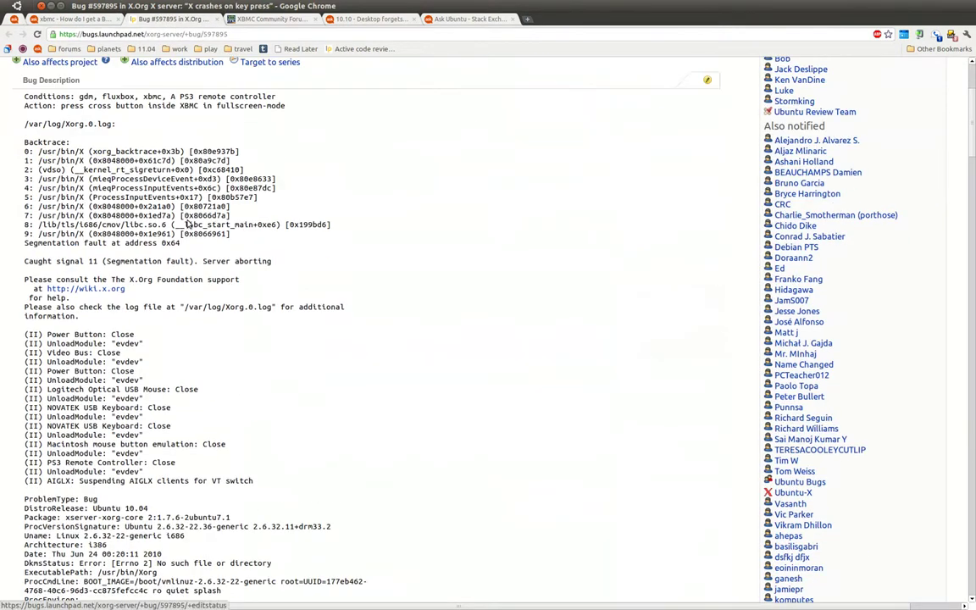
click(80, 20)
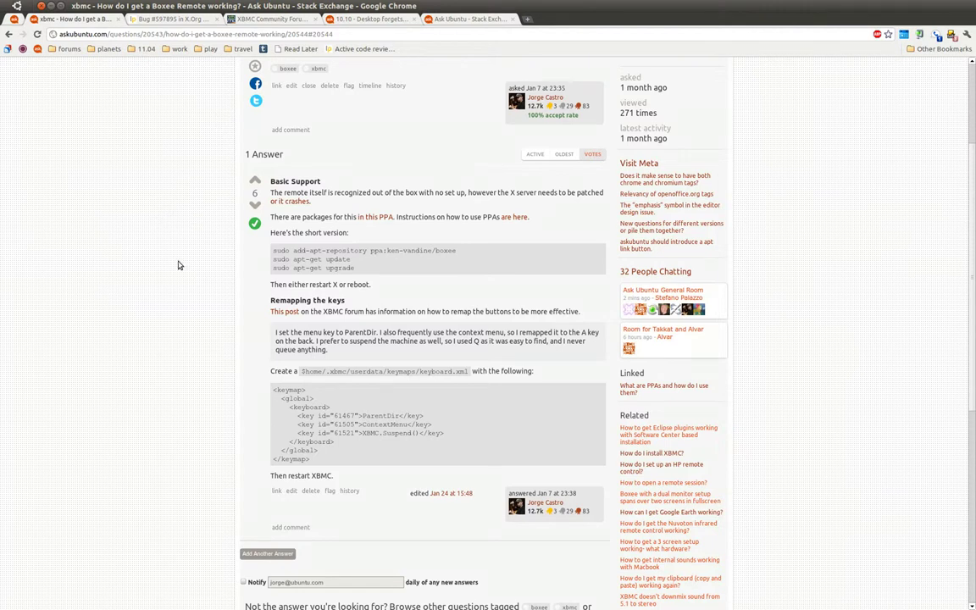
scroll(200, 347, up, 3)
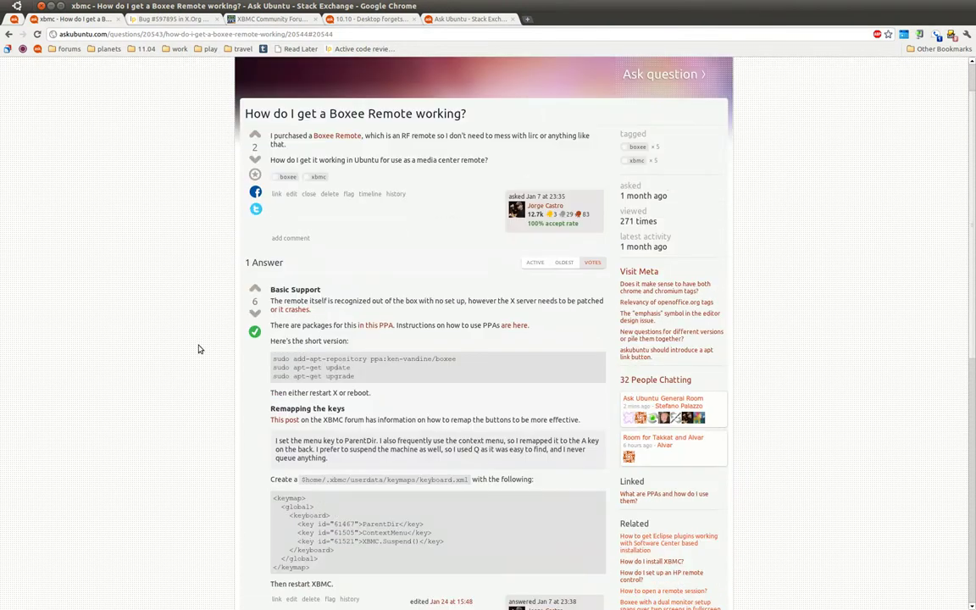
scroll(200, 349, up, 2)
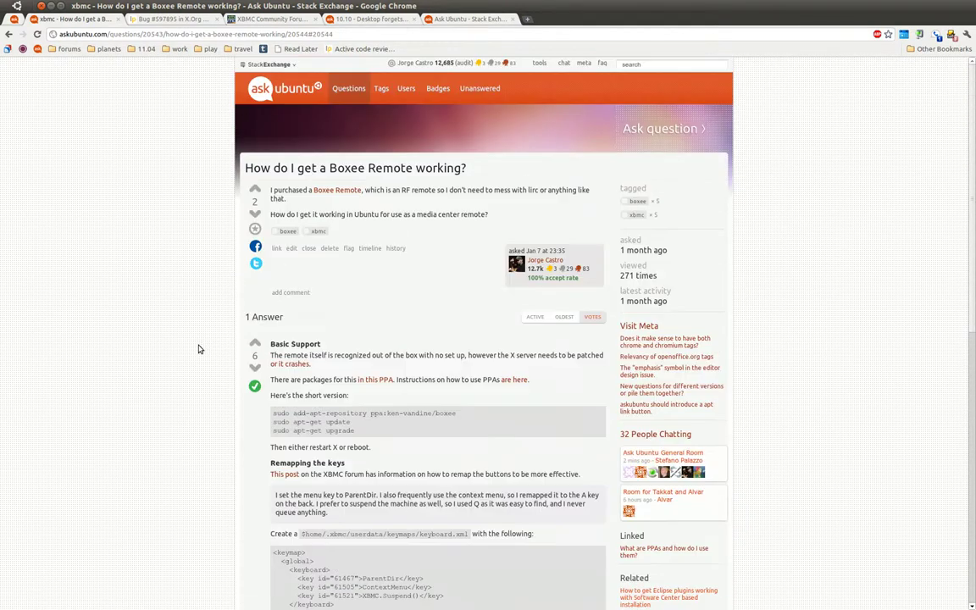